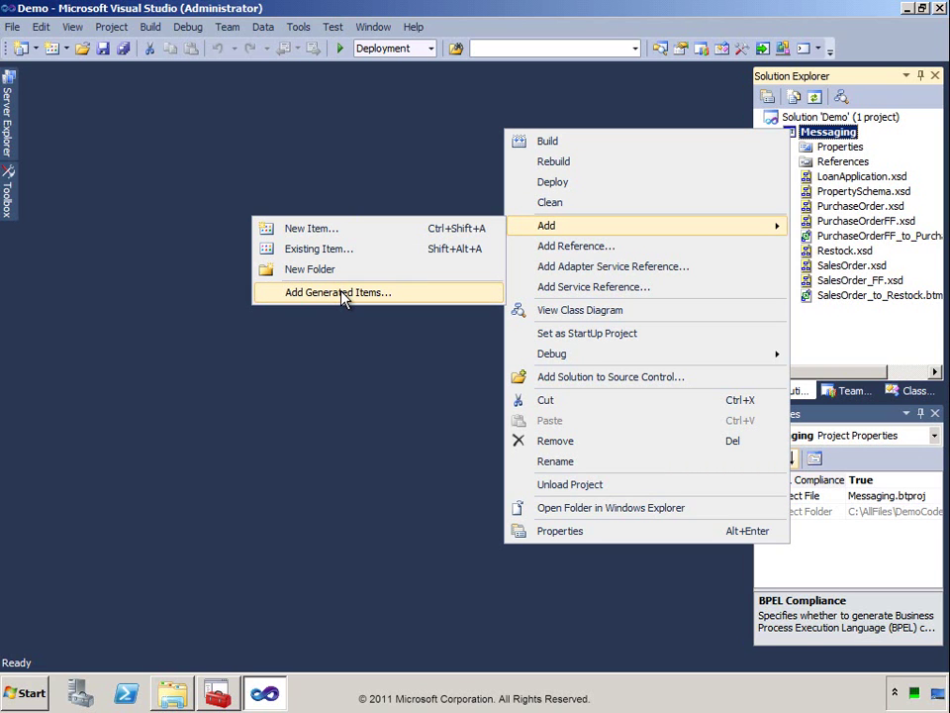
Add a Consume Adapter Service generated item to the Messaging project and choose sqlBinding as its binding.
click(342, 293)
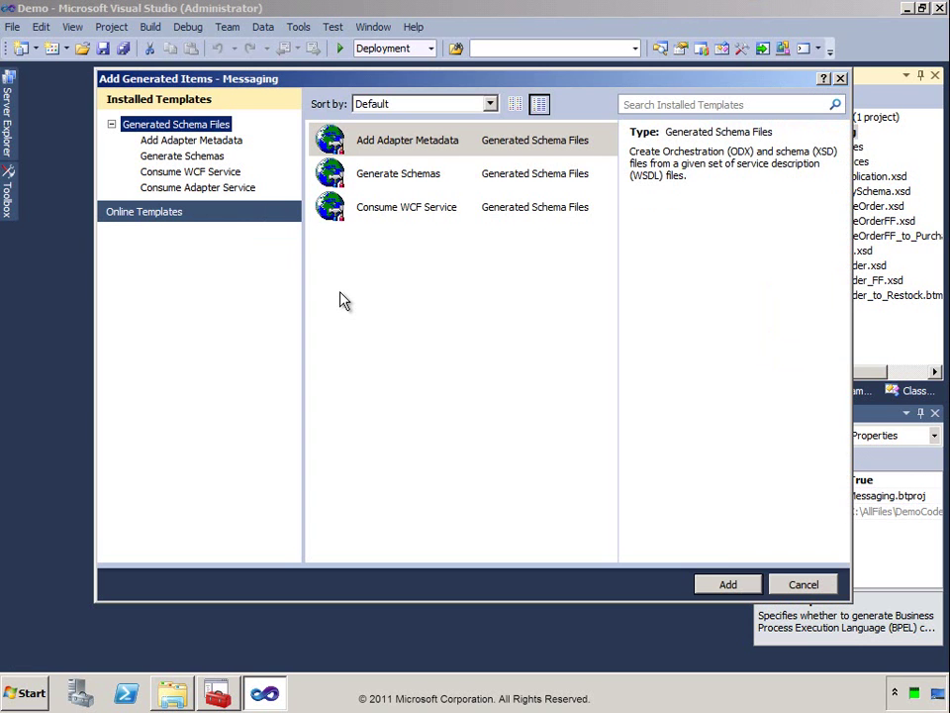
click(187, 189)
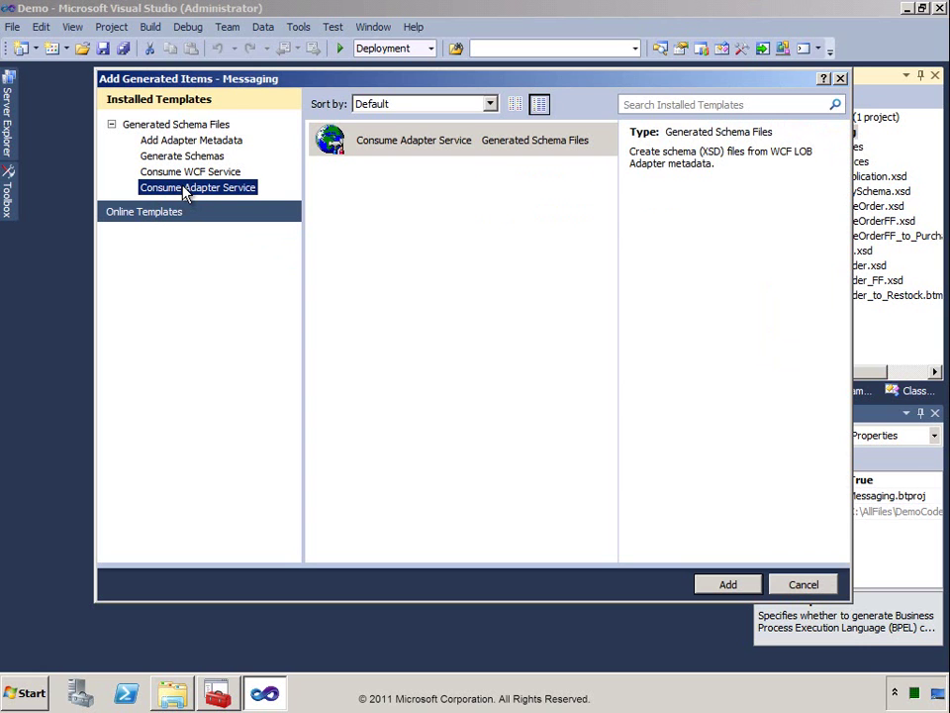
click(728, 585)
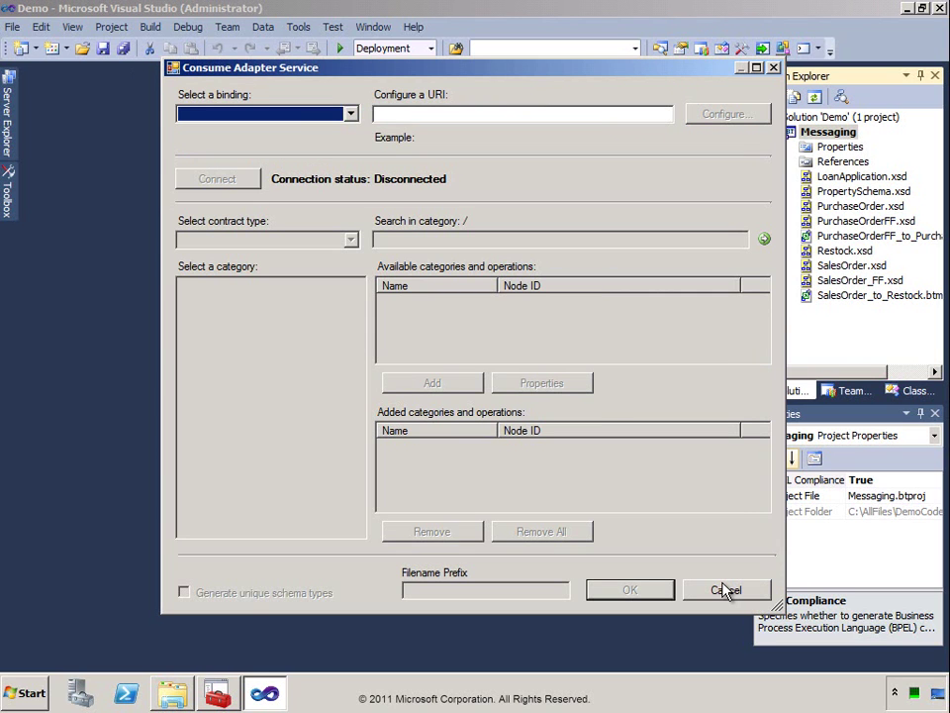
click(352, 114)
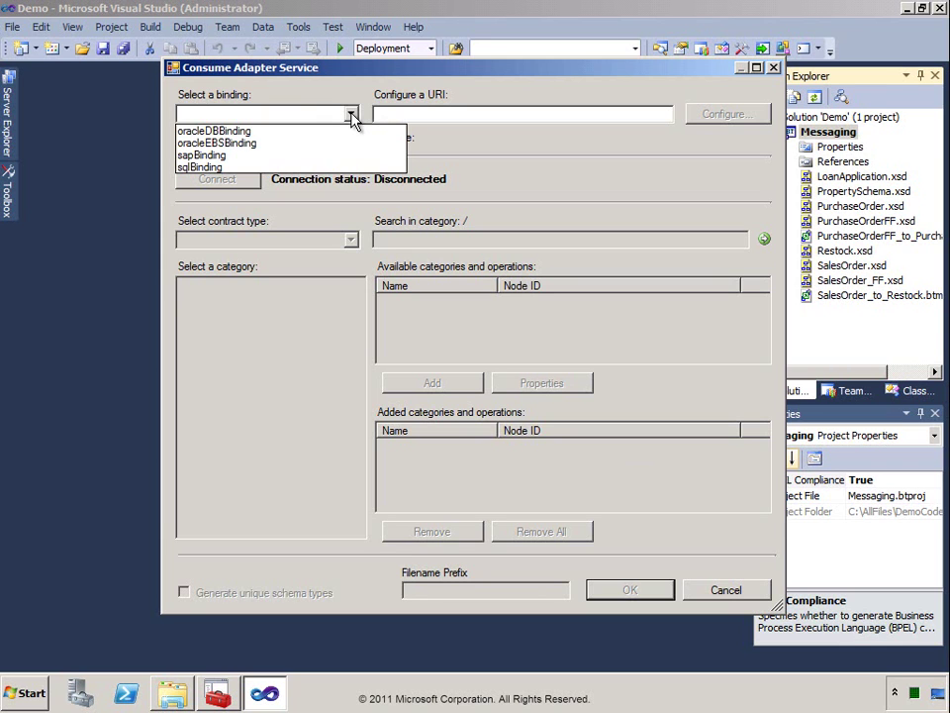
click(222, 170)
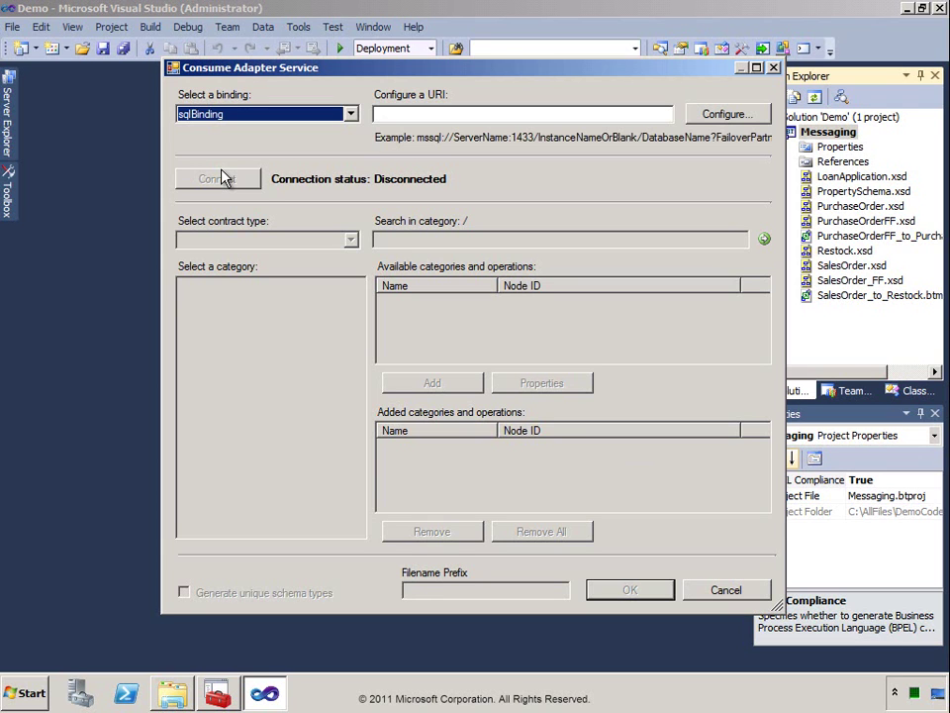
Start configuring the adapter's URI and set the client credential type to Windows.
click(716, 116)
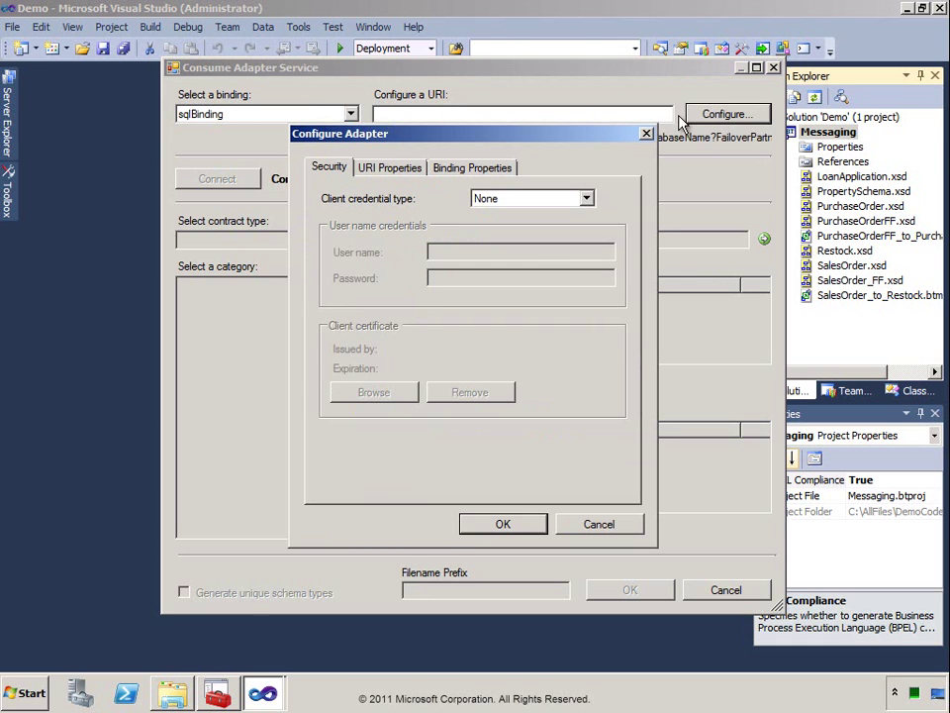
click(588, 201)
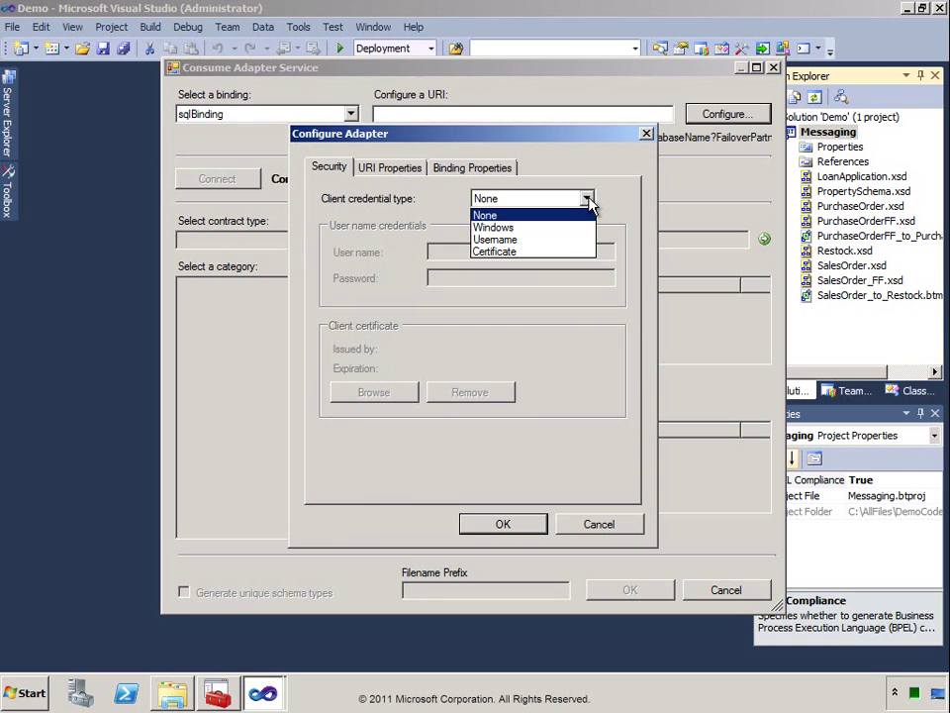
click(515, 236)
Set the adapter's URI properties to server BIZTALKDEMO and initial catalog AdvWorks, and accept the configuration.
click(403, 174)
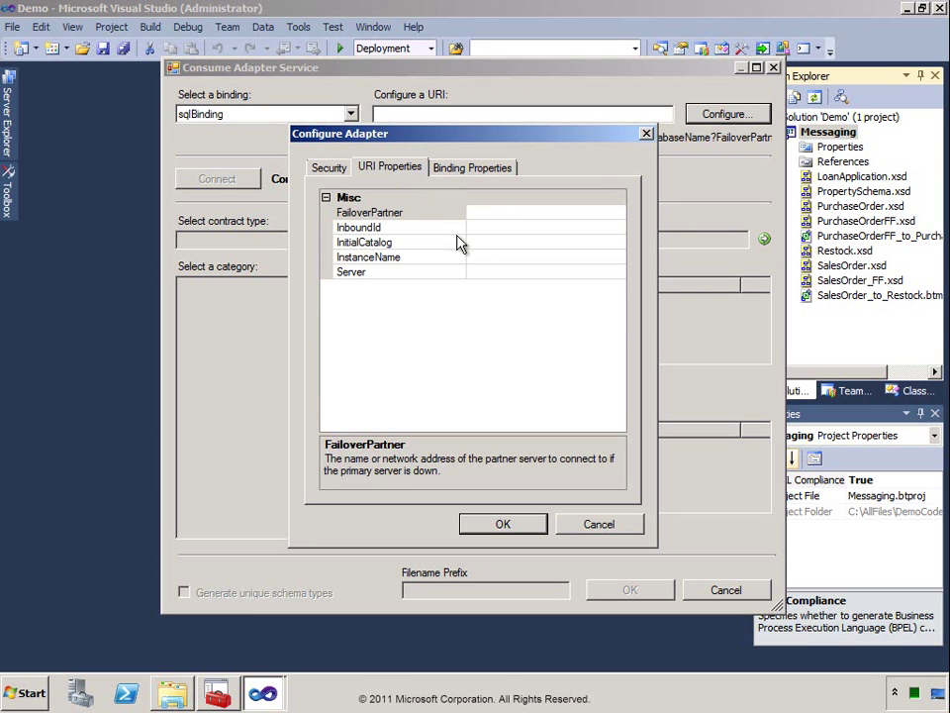
click(482, 271)
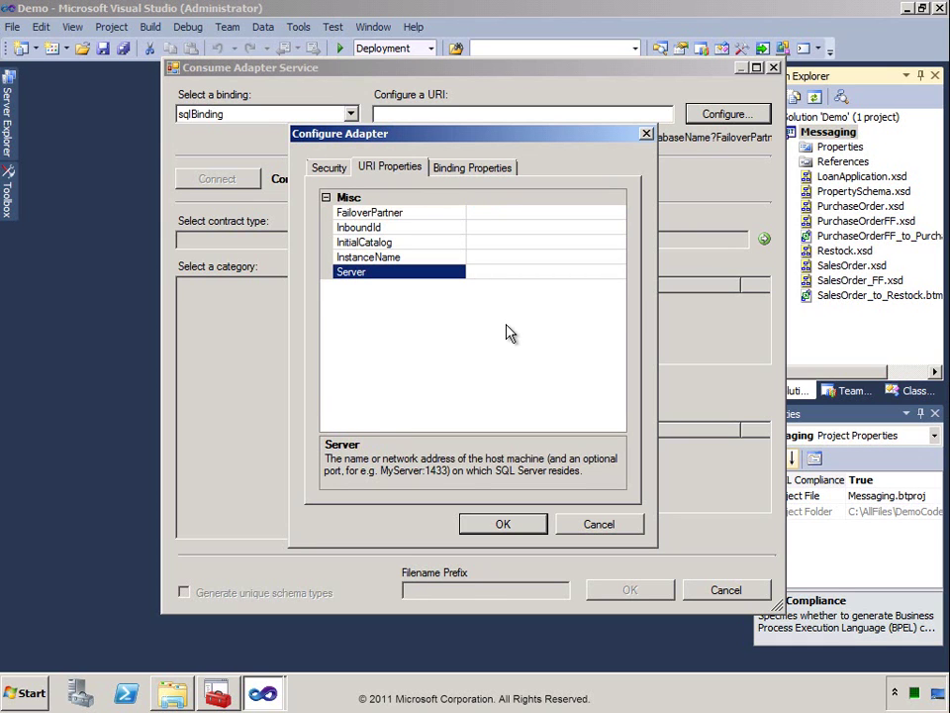
text(BIZTALKDEMO)
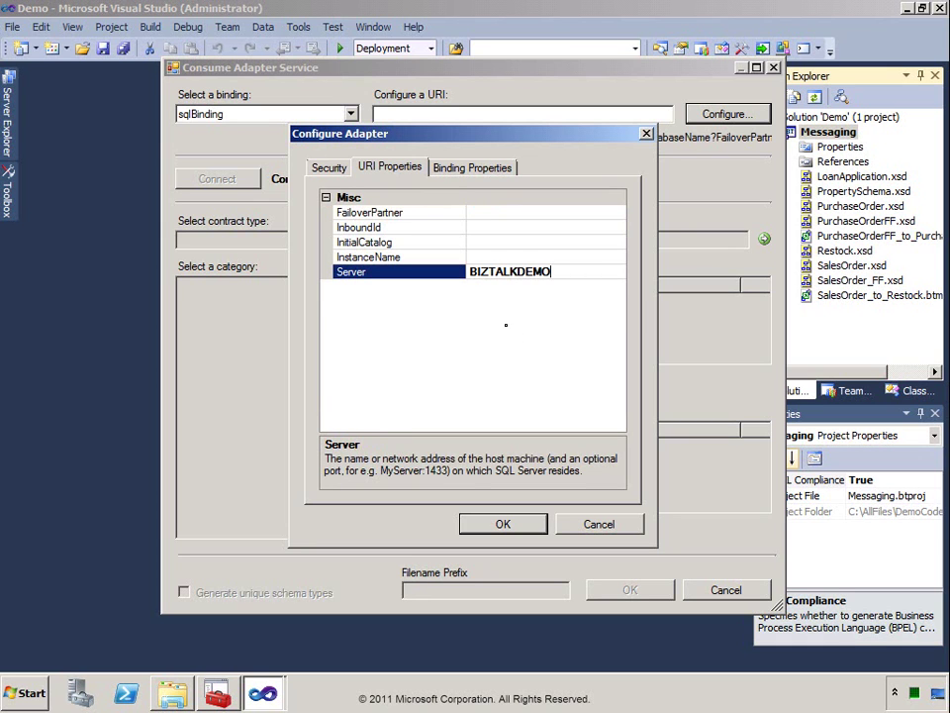
click(505, 244)
text(AdvWorks)
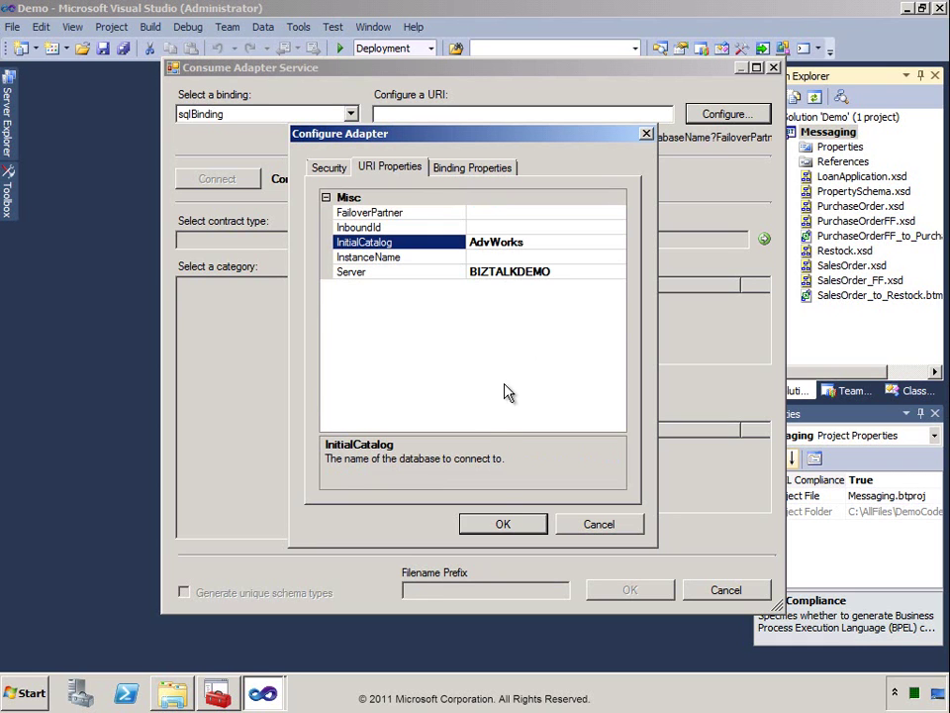
click(505, 522)
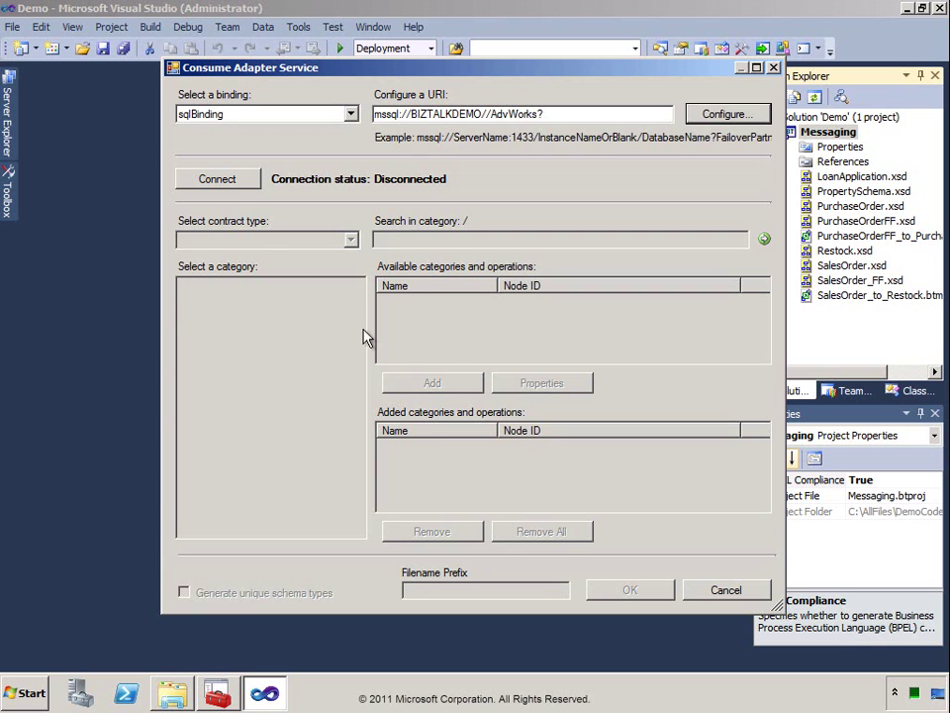
Connect to the database and add the Insert operation of the [dbo].[LOANS] table to the selected operations.
click(218, 180)
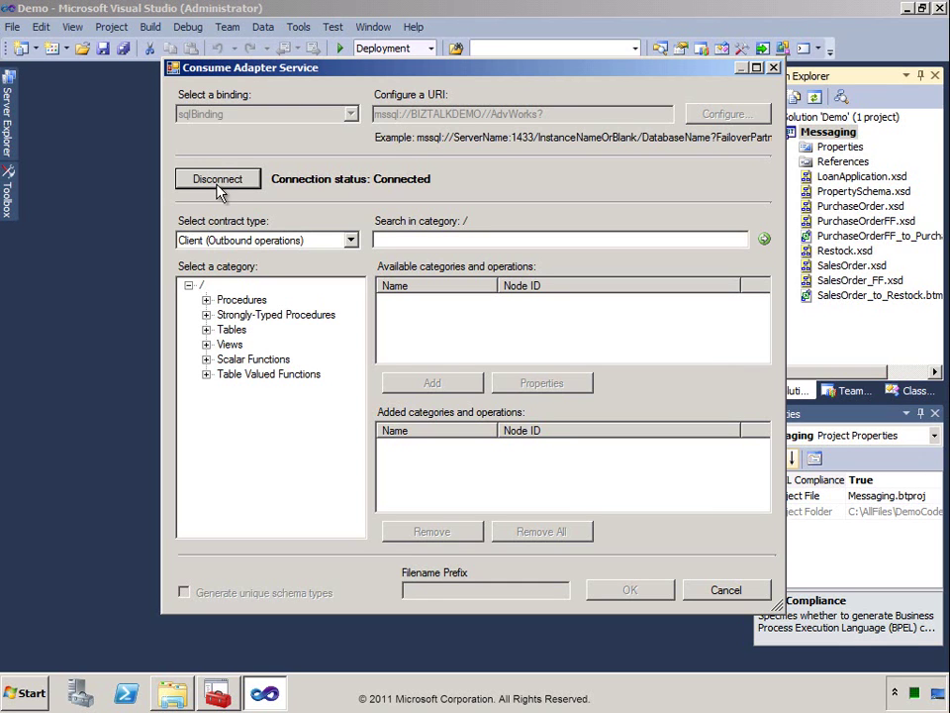
click(207, 331)
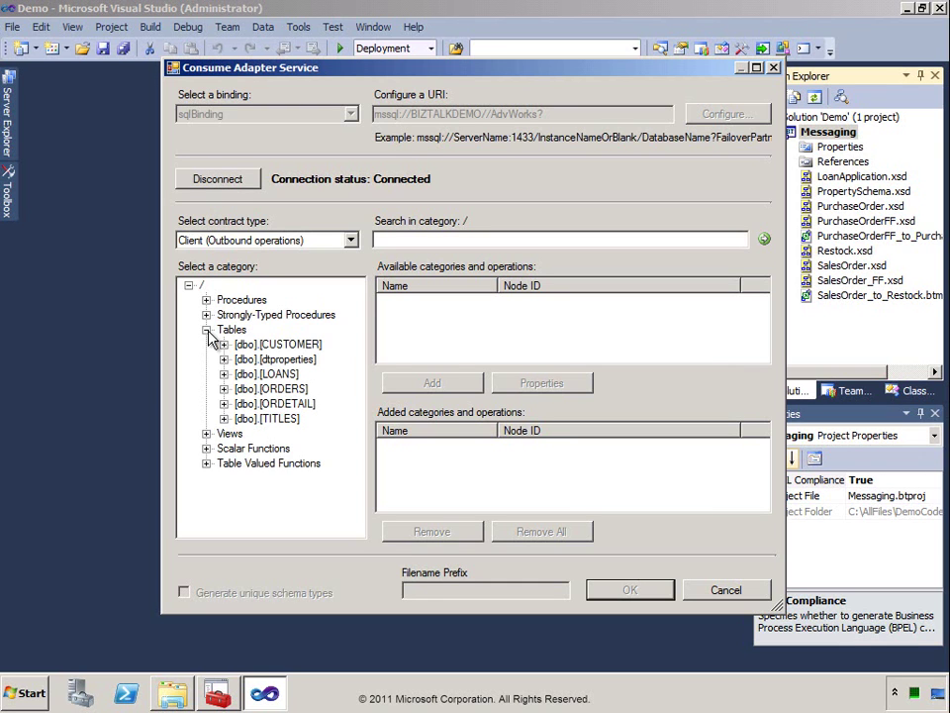
click(269, 375)
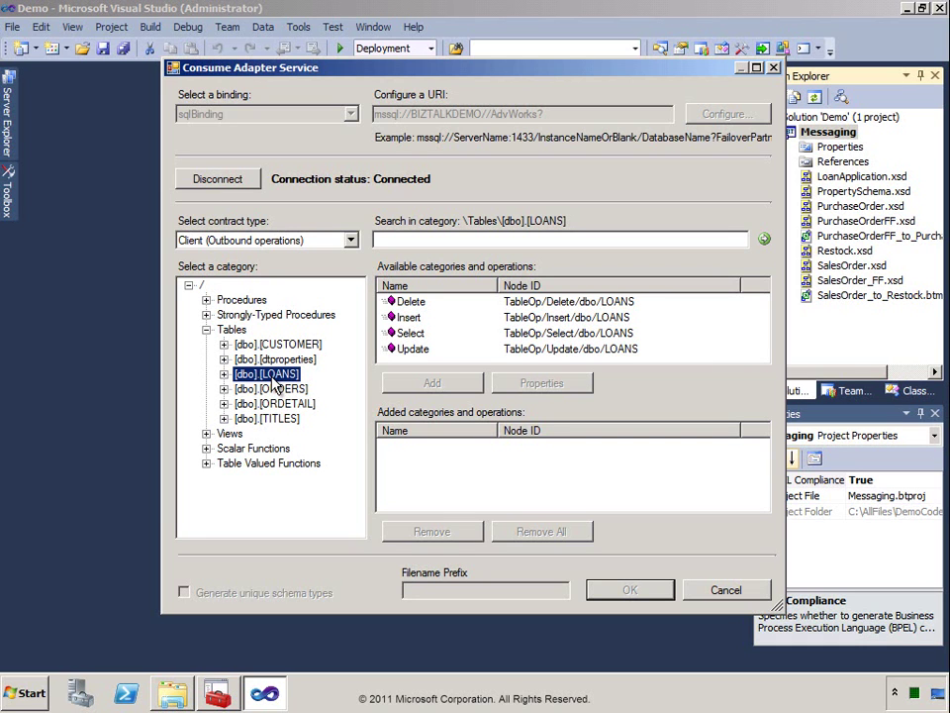
click(407, 318)
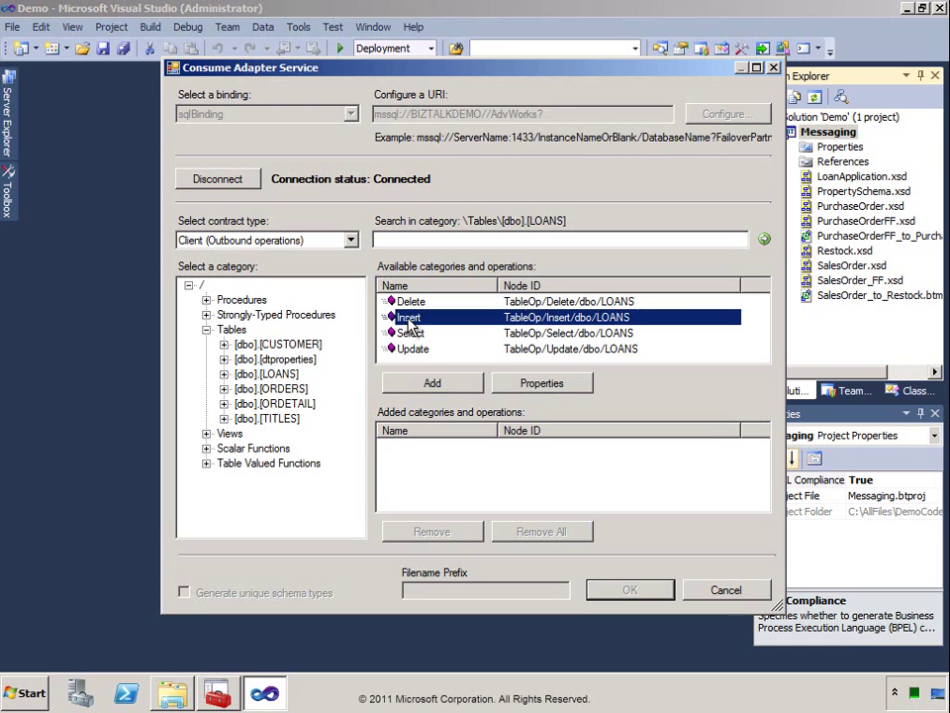
click(420, 384)
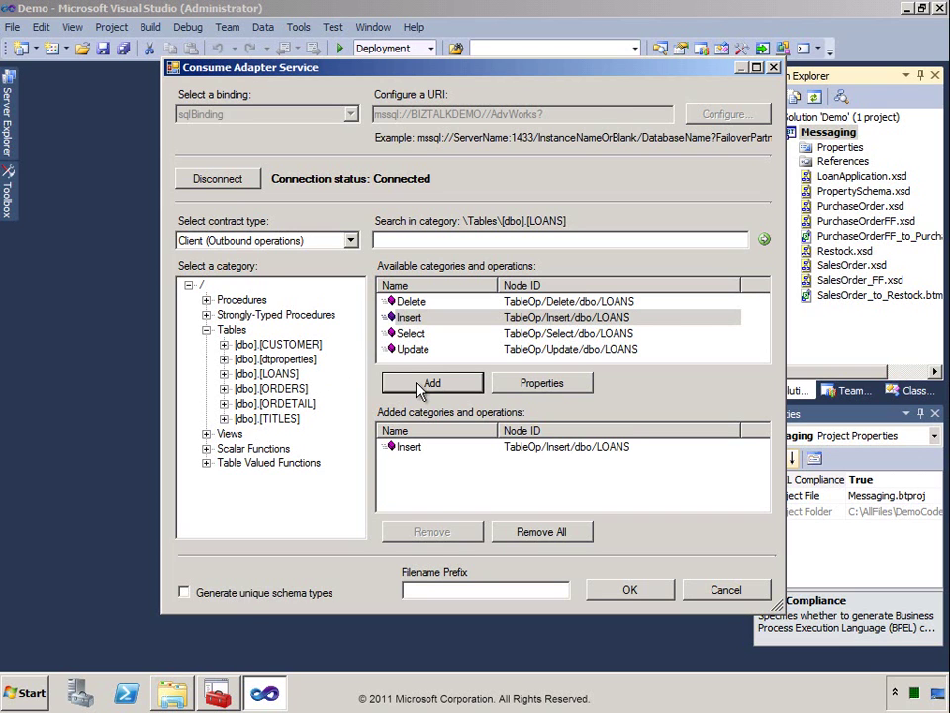
Set the filename prefix to gen- and generate the adapter schemas.
click(409, 591)
text(gen-)
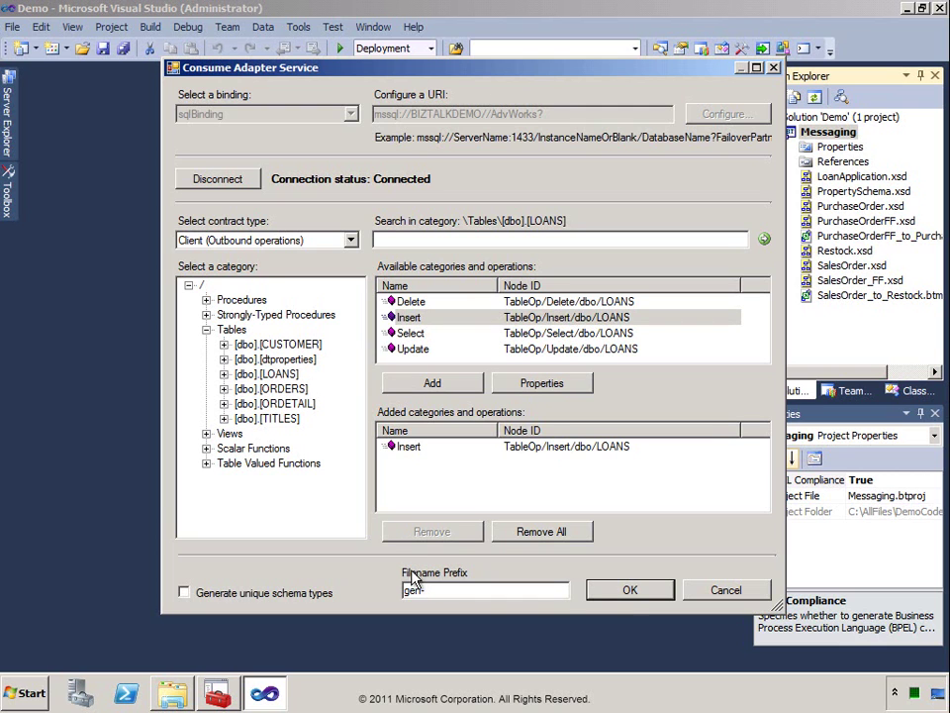
click(630, 591)
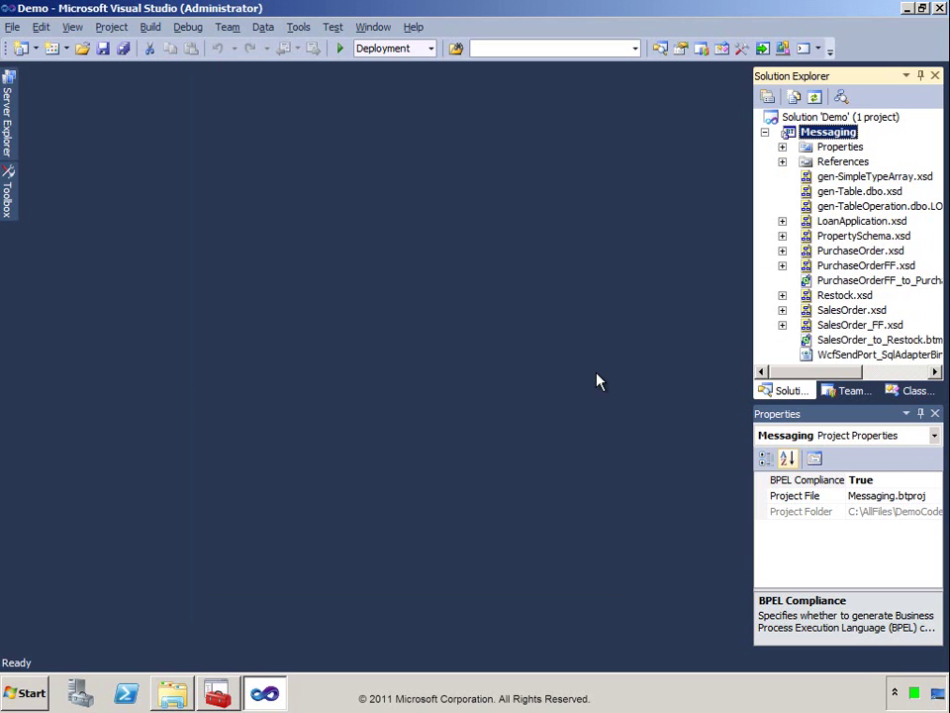
Widen the solution's file list, open gen-TableOperation.dbo.LOANS.xsd and expand its entire schema tree to examine the structure.
drag(750, 329, 661, 328)
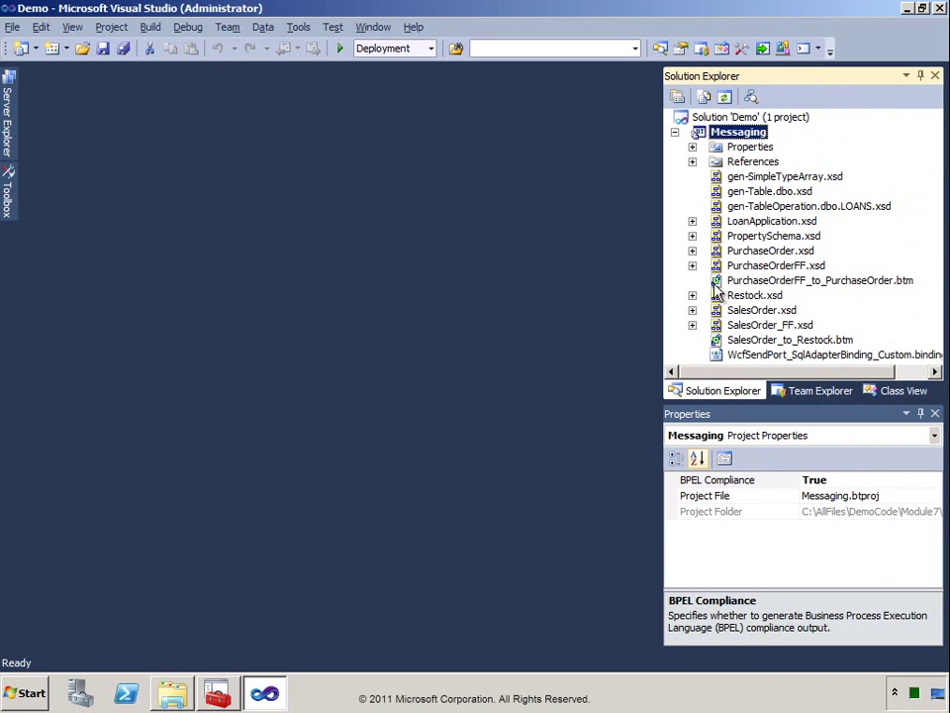
double_click(721, 208)
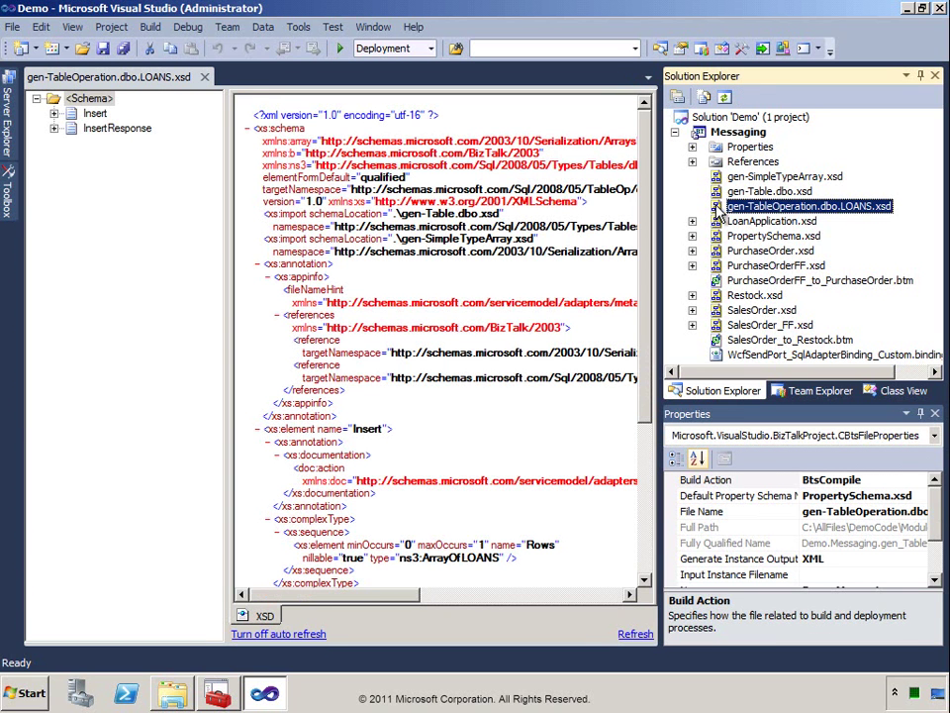
right_click(55, 99)
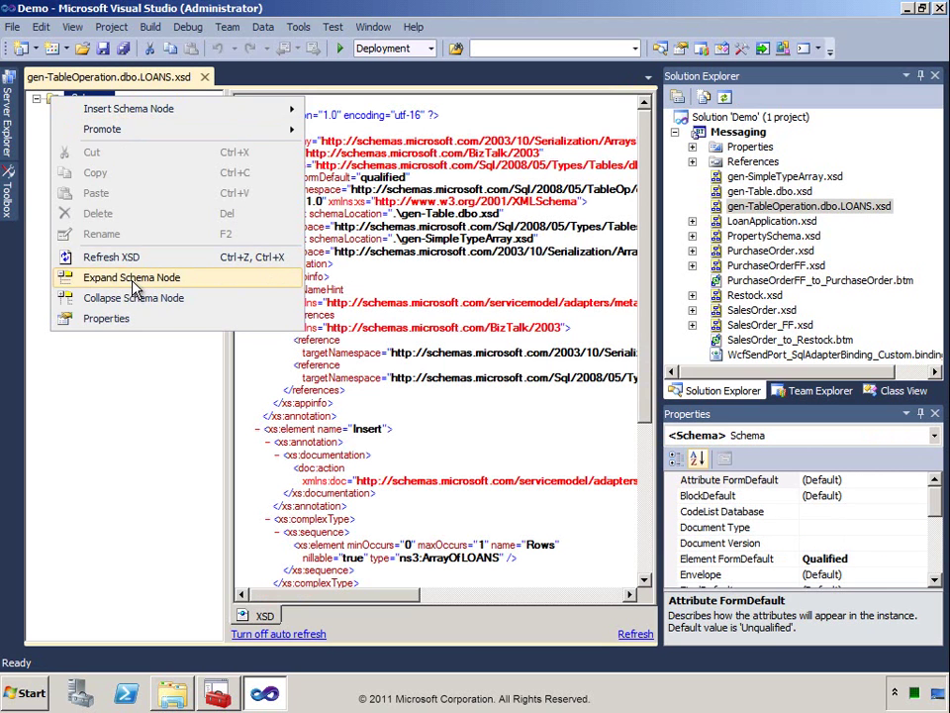
click(133, 278)
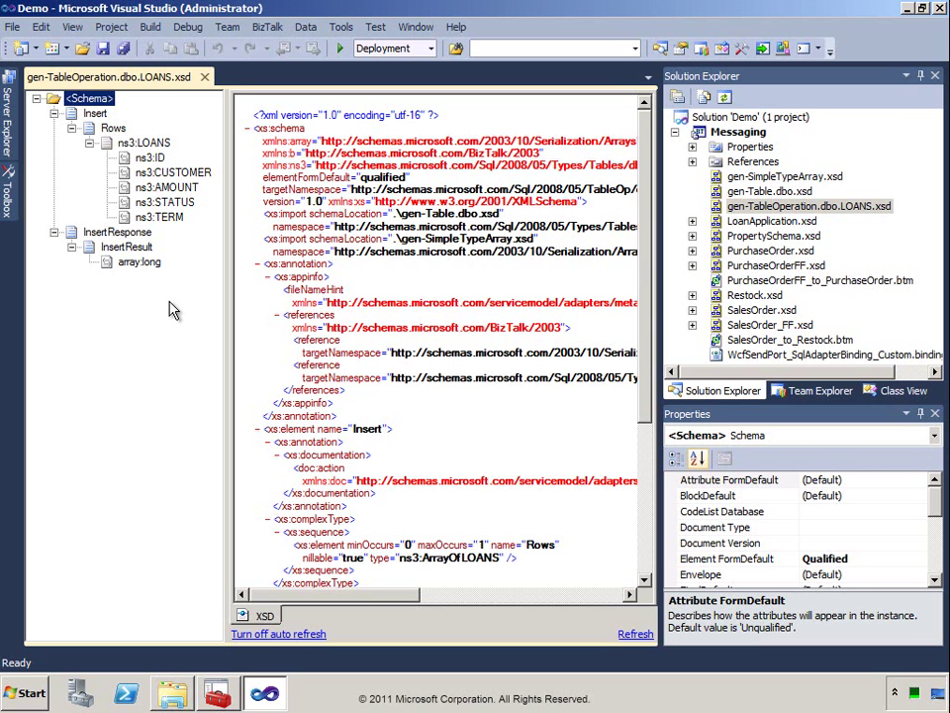
Deploy the Messaging project.
click(705, 135)
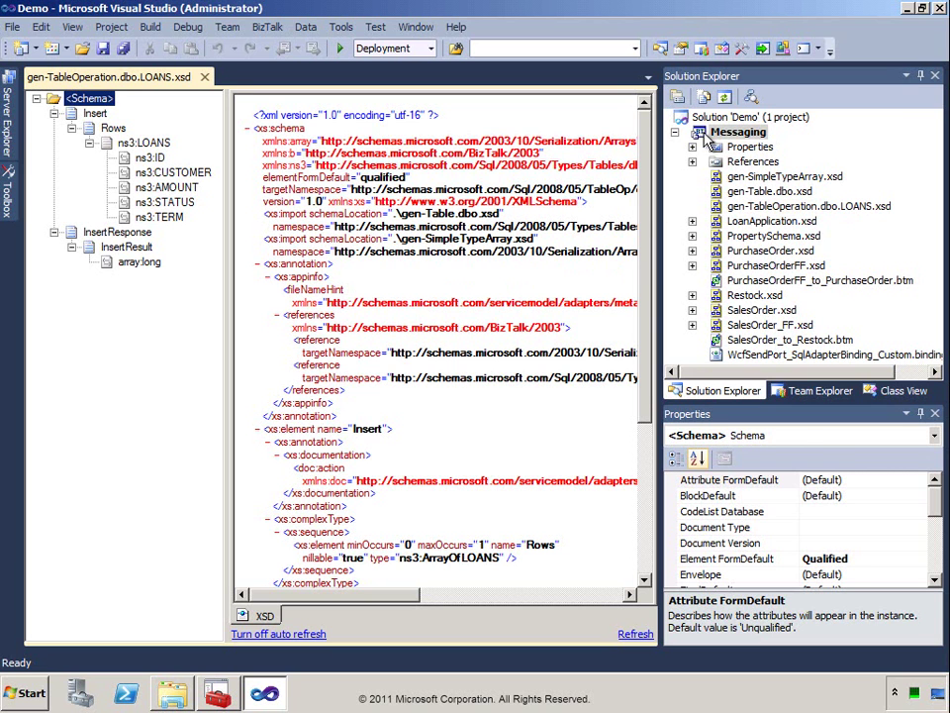
right_click(705, 137)
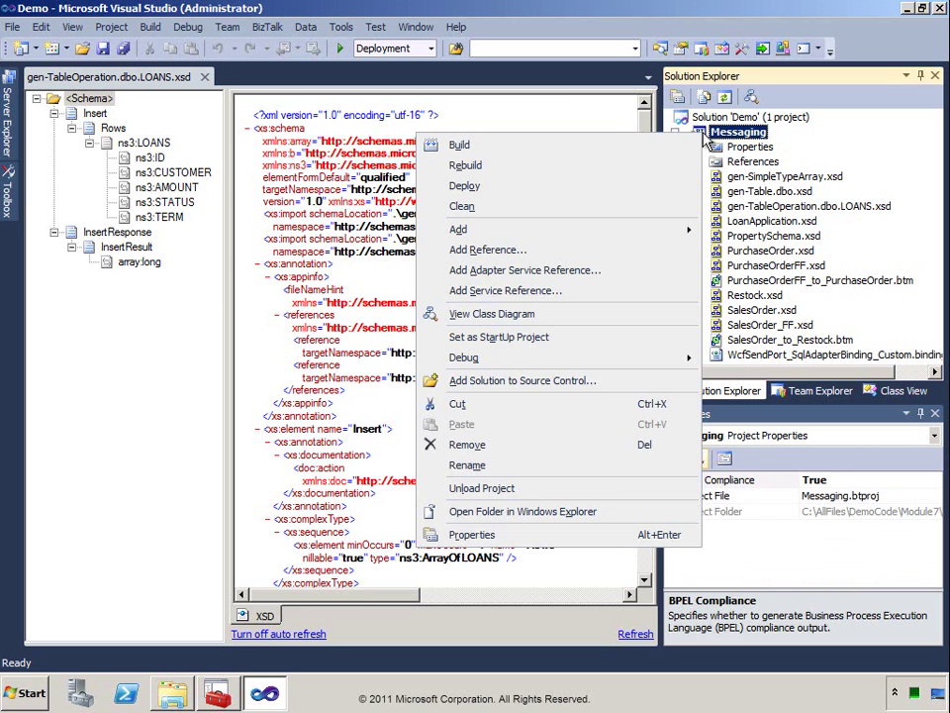
click(463, 186)
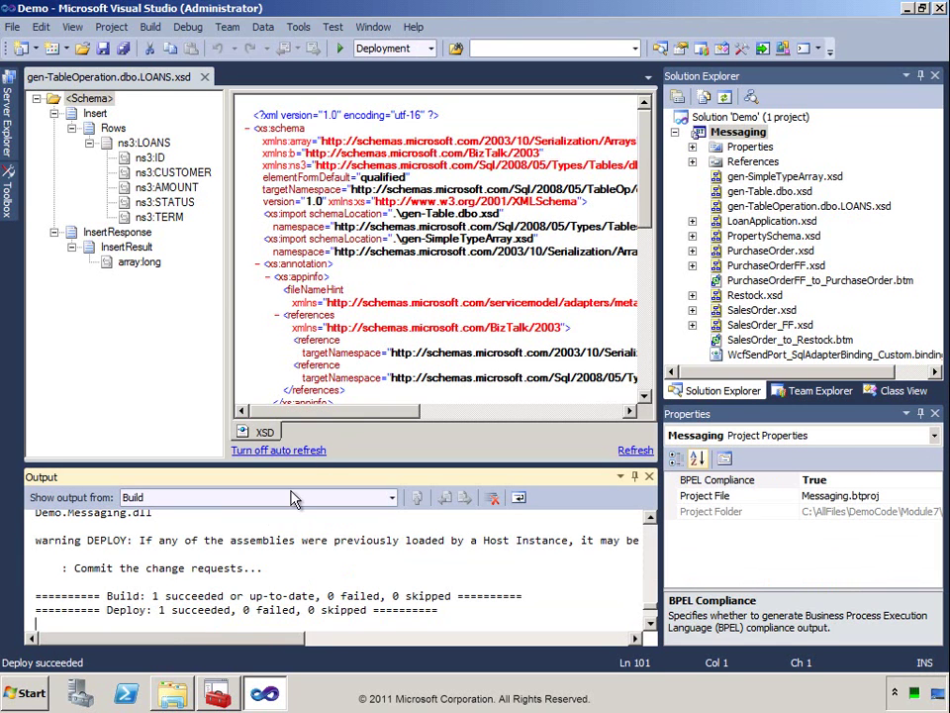
Switch to the BizTalk Server Administration Console and restart the BizTalkServerApplication host instance under Platform Settings.
click(220, 697)
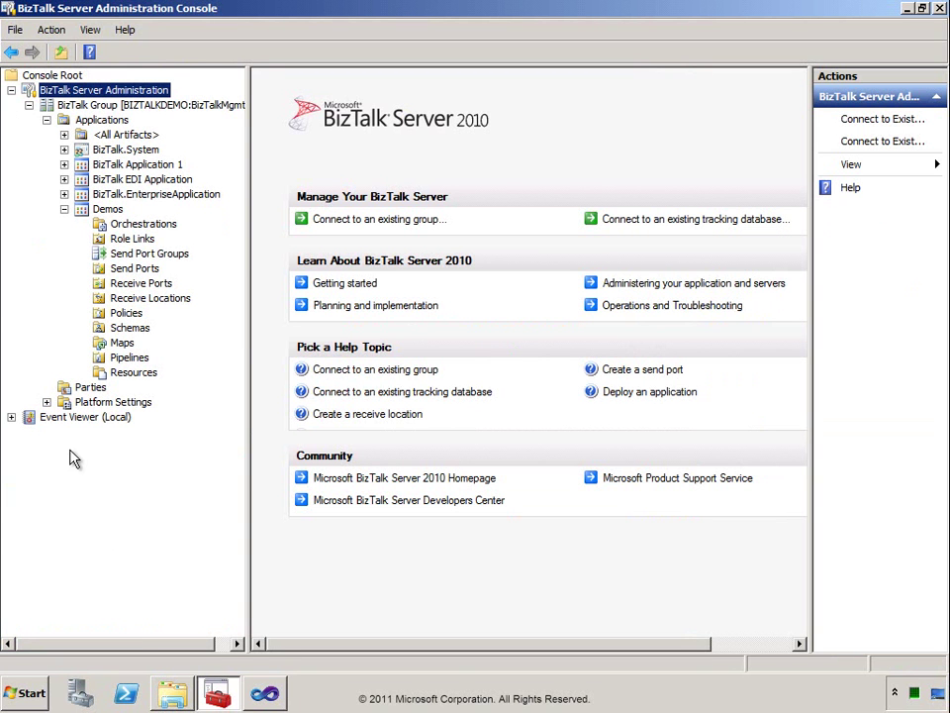
click(47, 402)
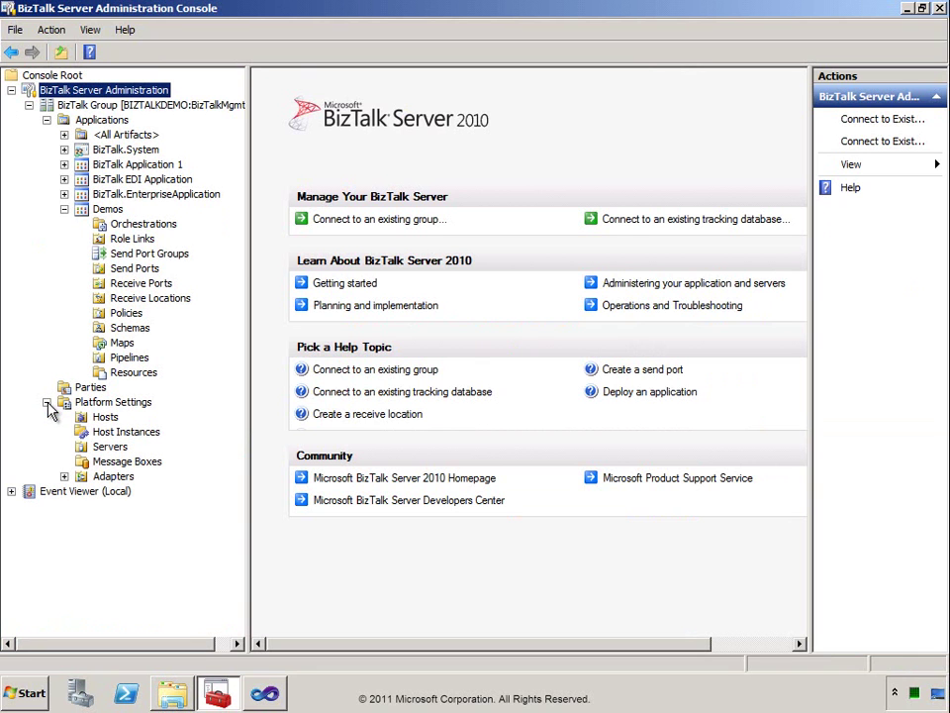
click(79, 433)
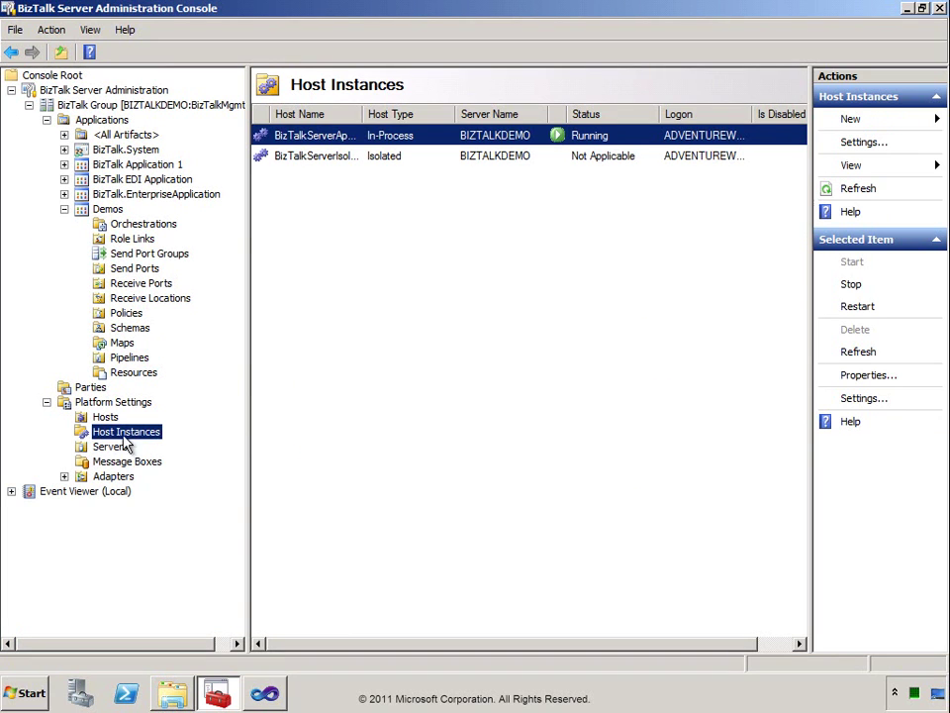
double_click(364, 113)
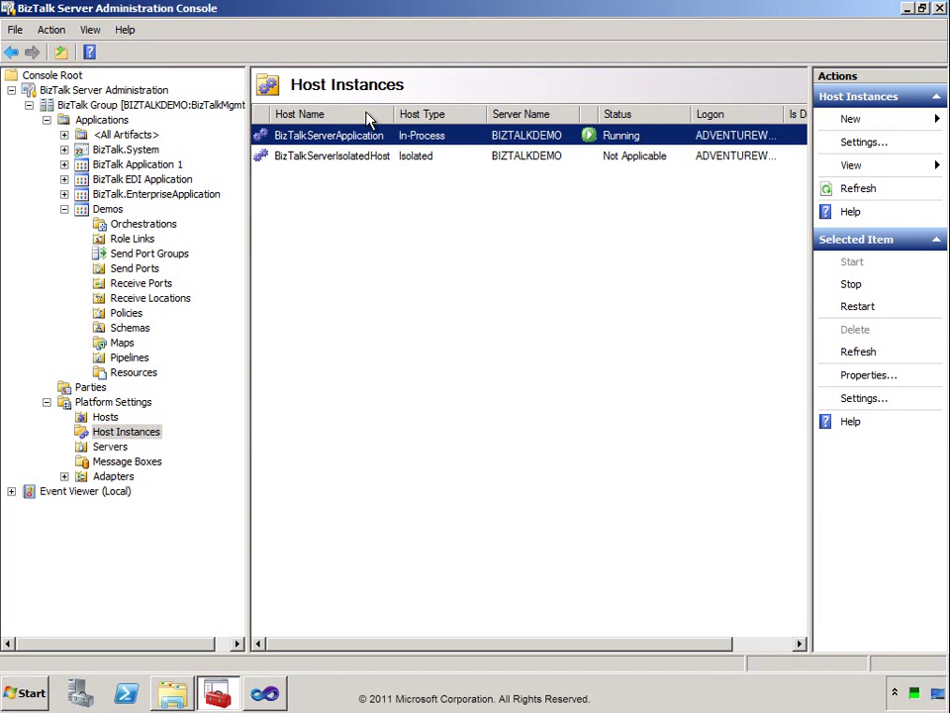
right_click(366, 136)
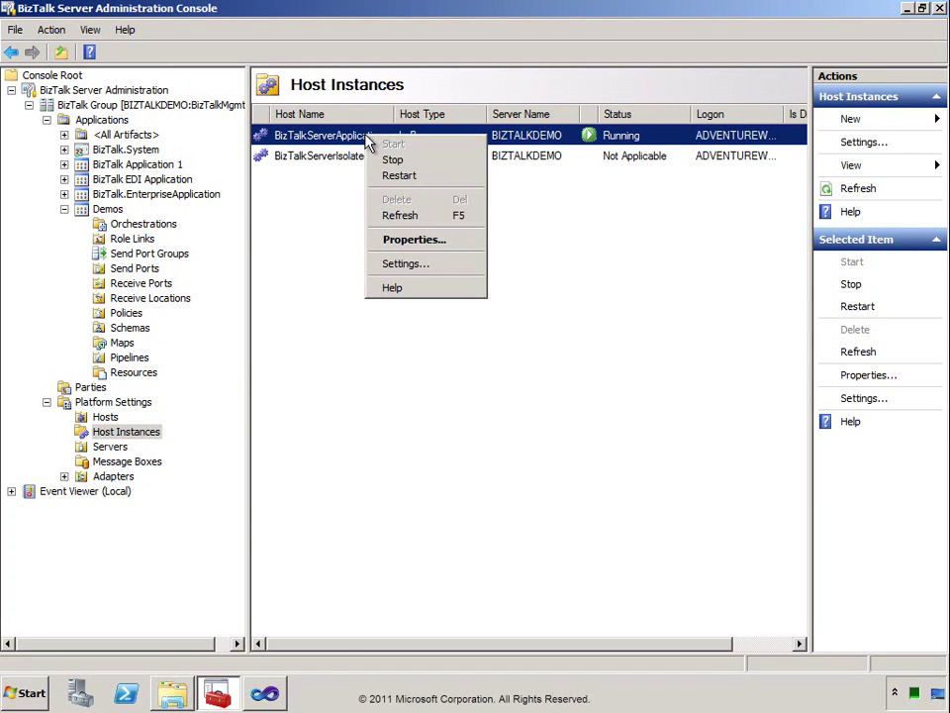
click(388, 176)
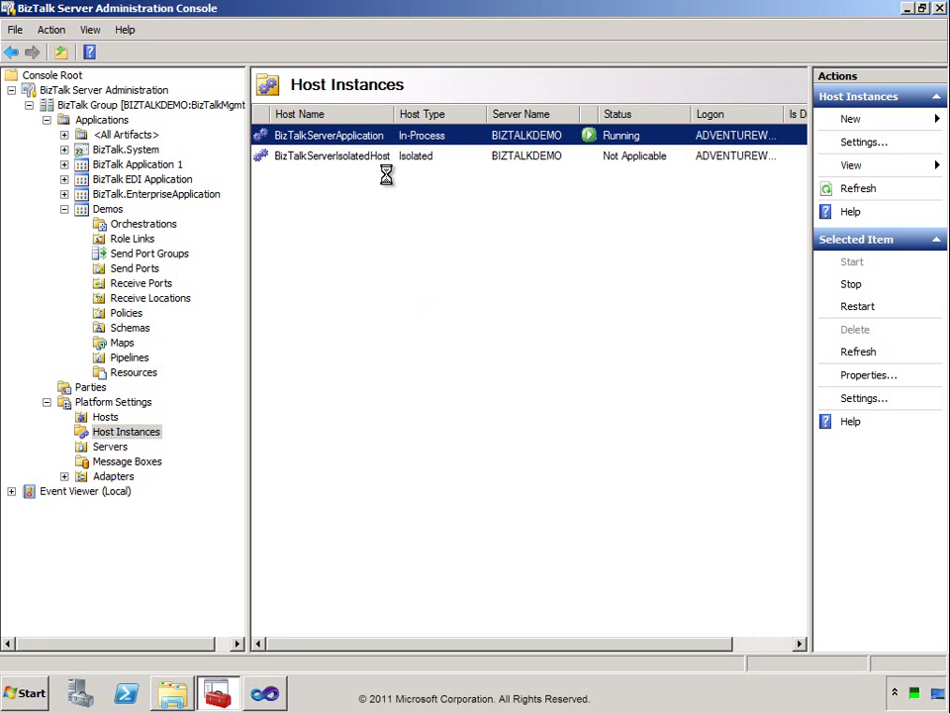
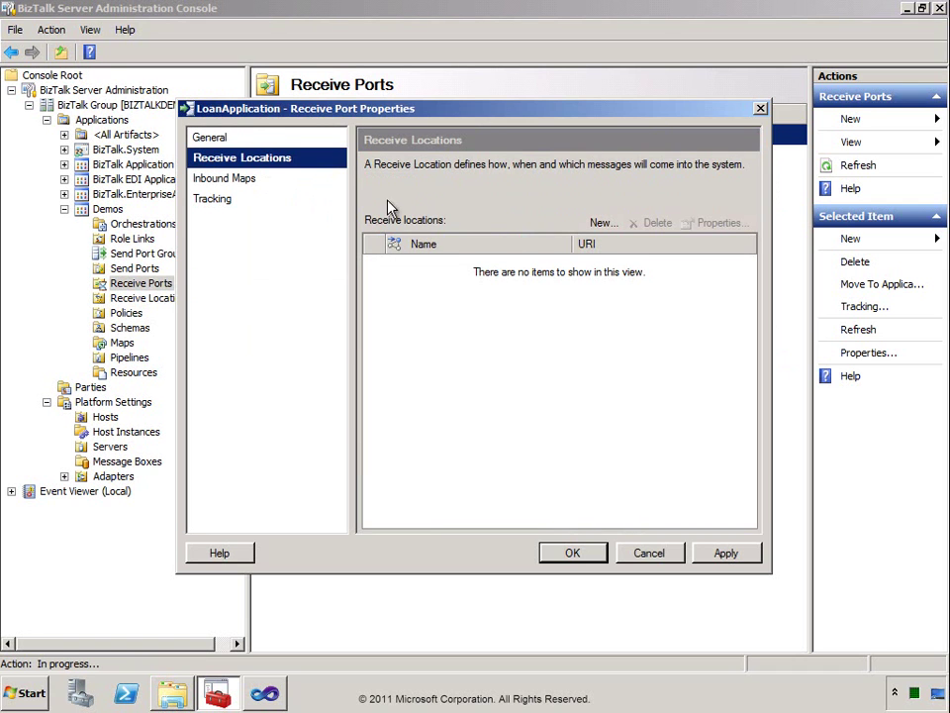
Add a receive location named LoanApplicationSharePoint to the LoanApplication port, using the Windows SharePoint Services transport and the XMLReceive pipeline.
click(598, 227)
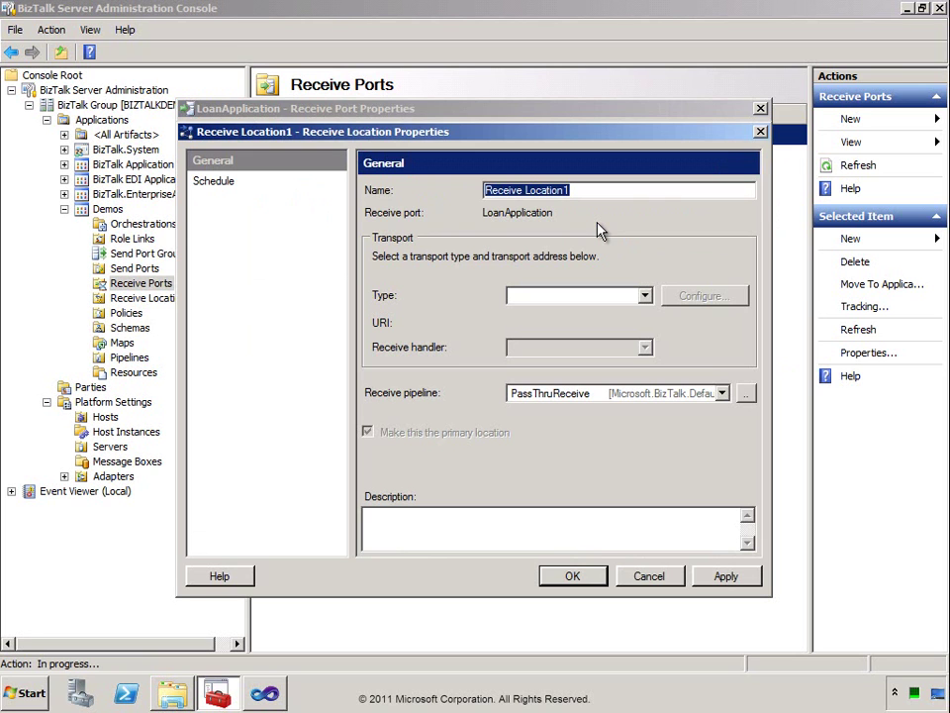
text(LoanApplica)
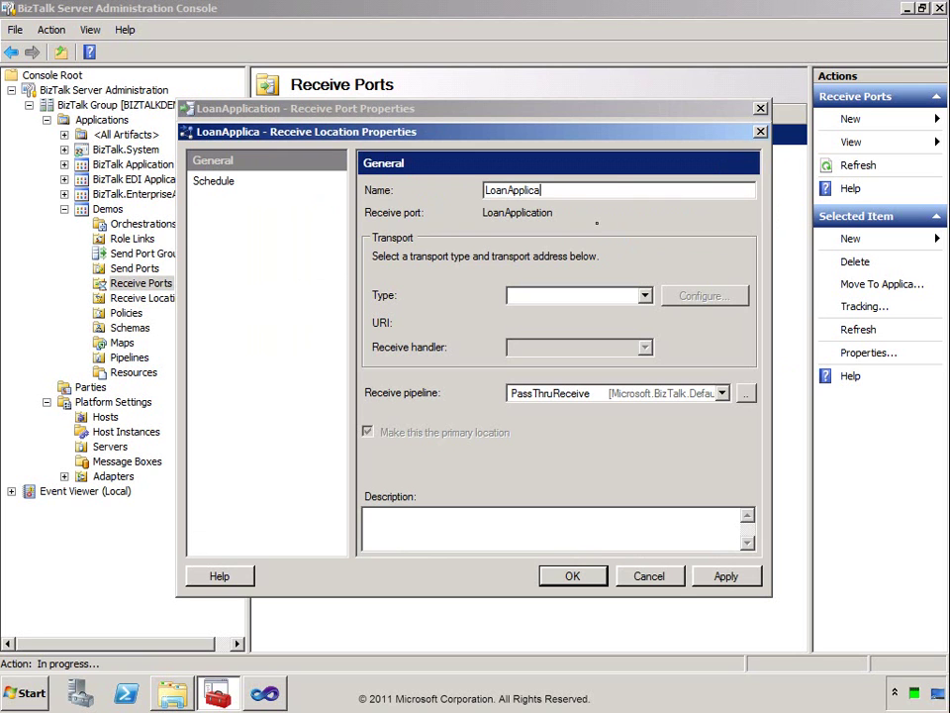
text(tionSharePoint)
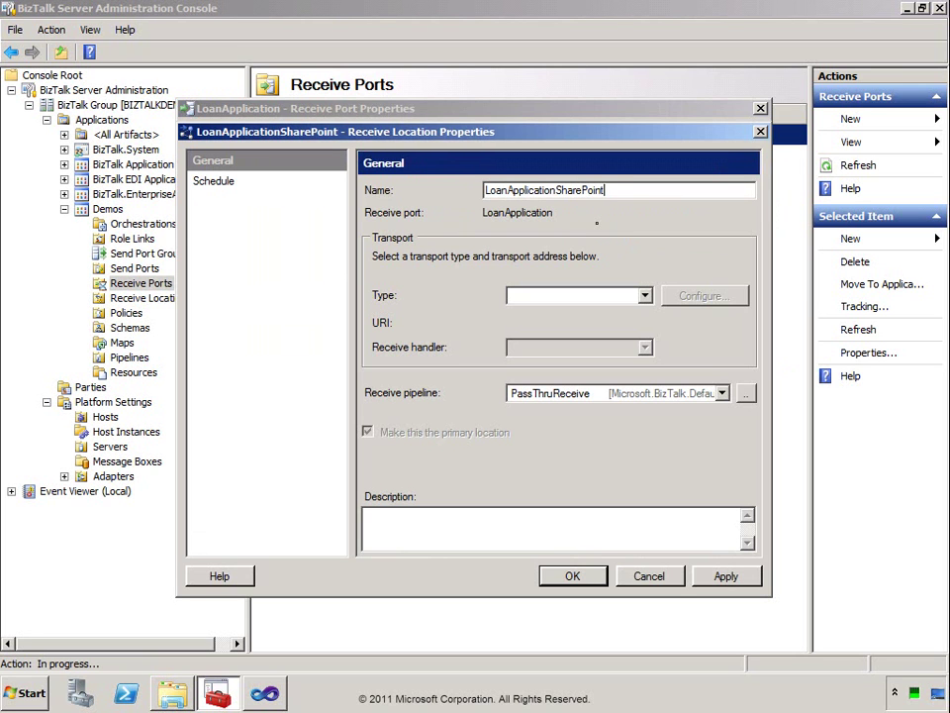
click(644, 295)
drag(667, 324, 669, 381)
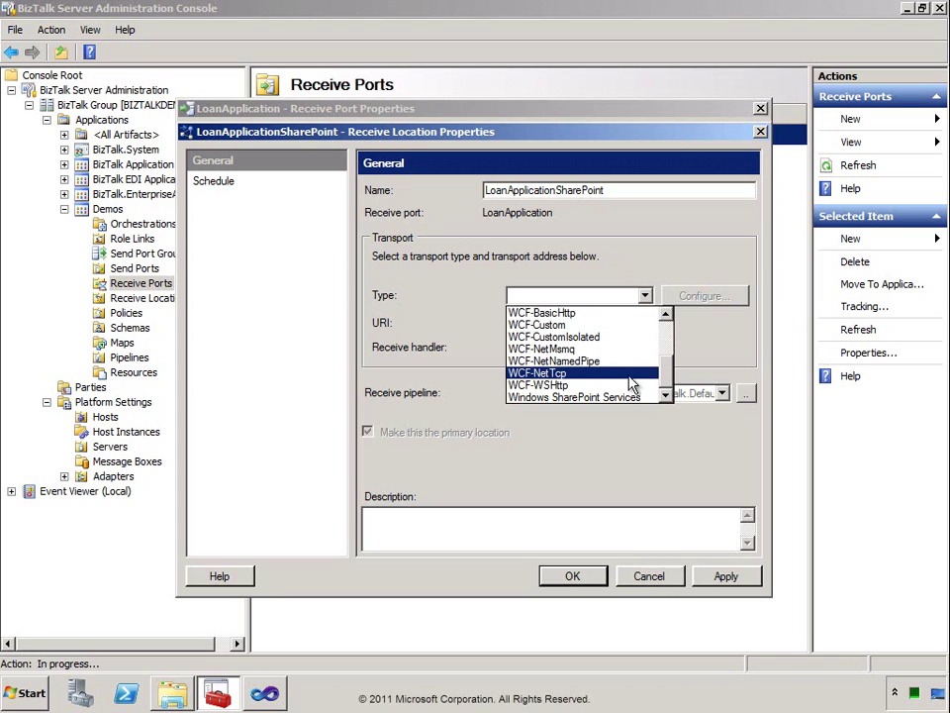
click(515, 398)
click(723, 394)
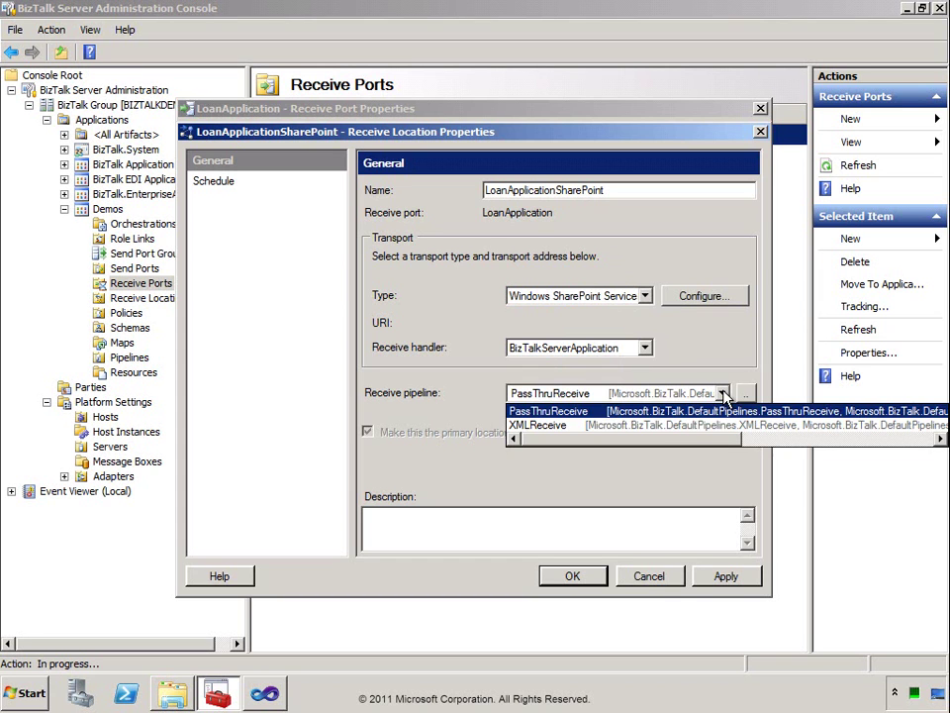
click(539, 426)
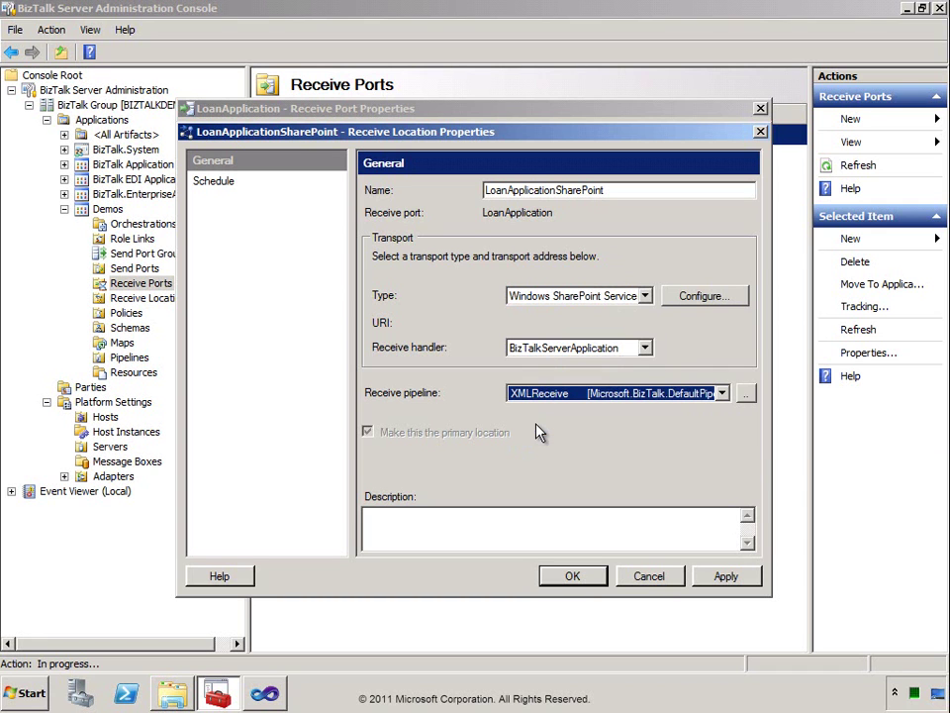
click(706, 299)
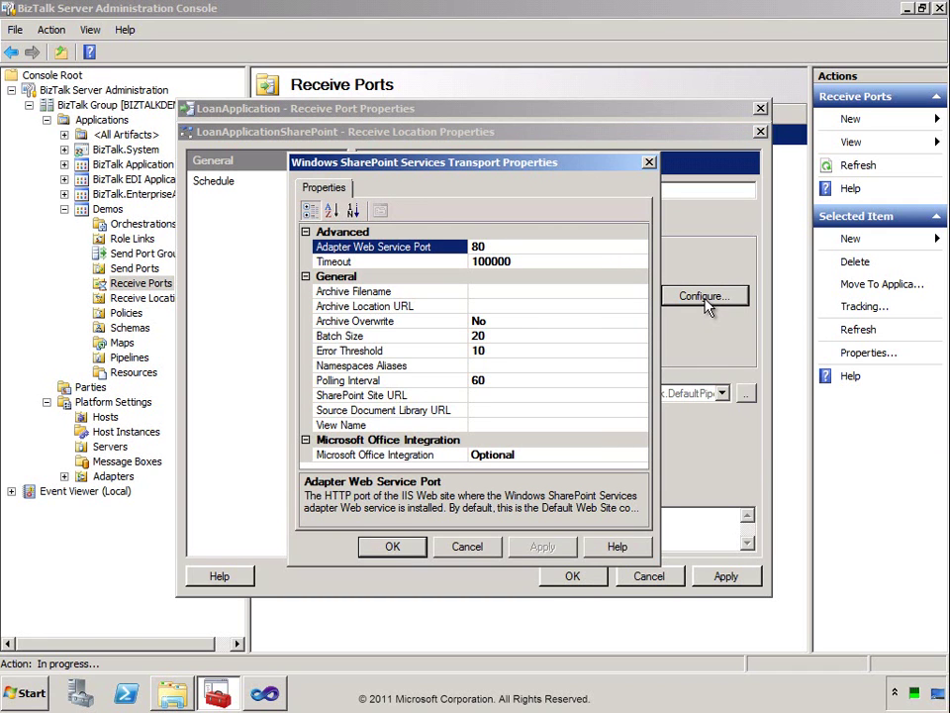
click(490, 396)
text(h)
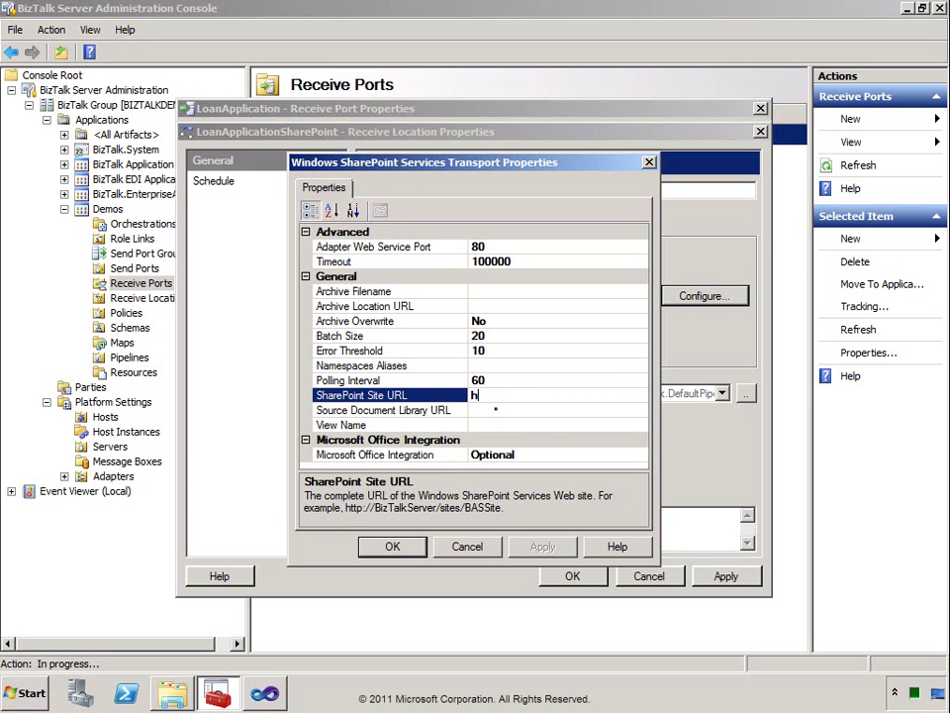
text(ttp://BIZTALKDEMO)
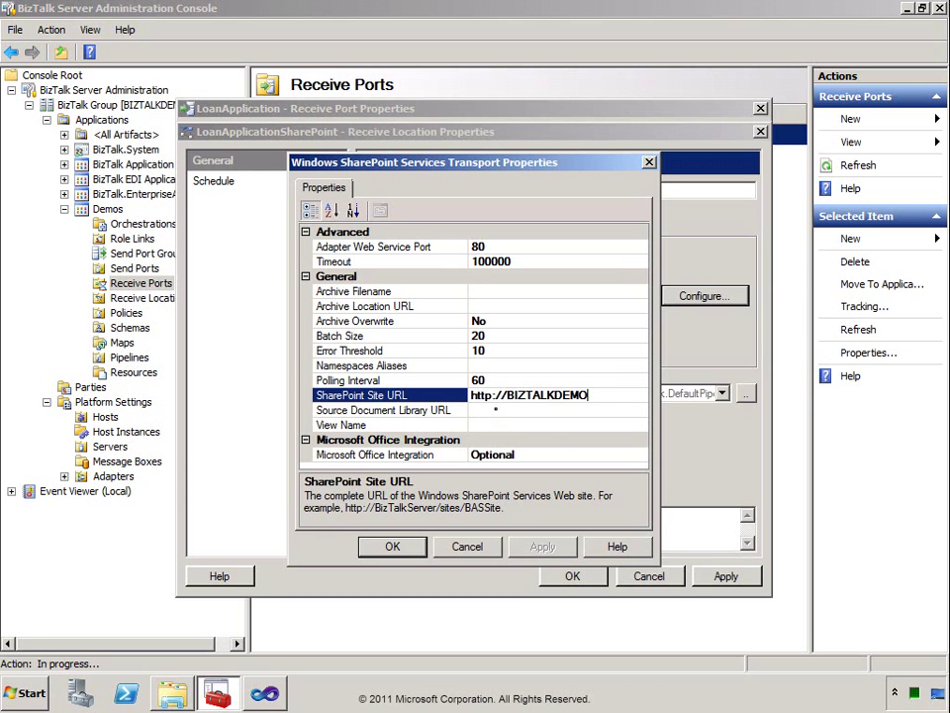
click(496, 411)
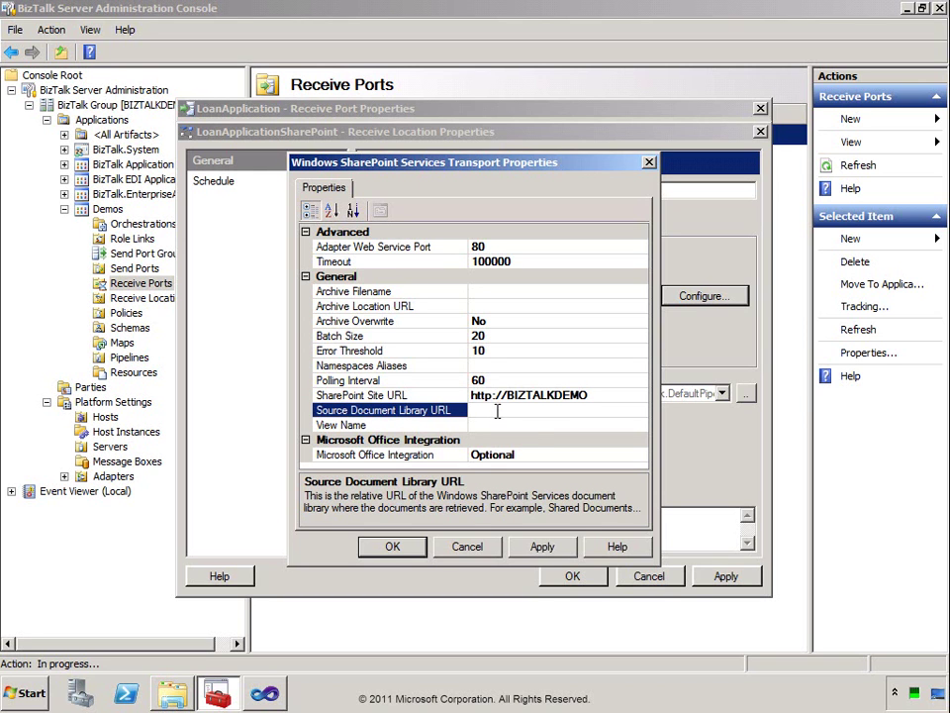
text(LoanApplications)
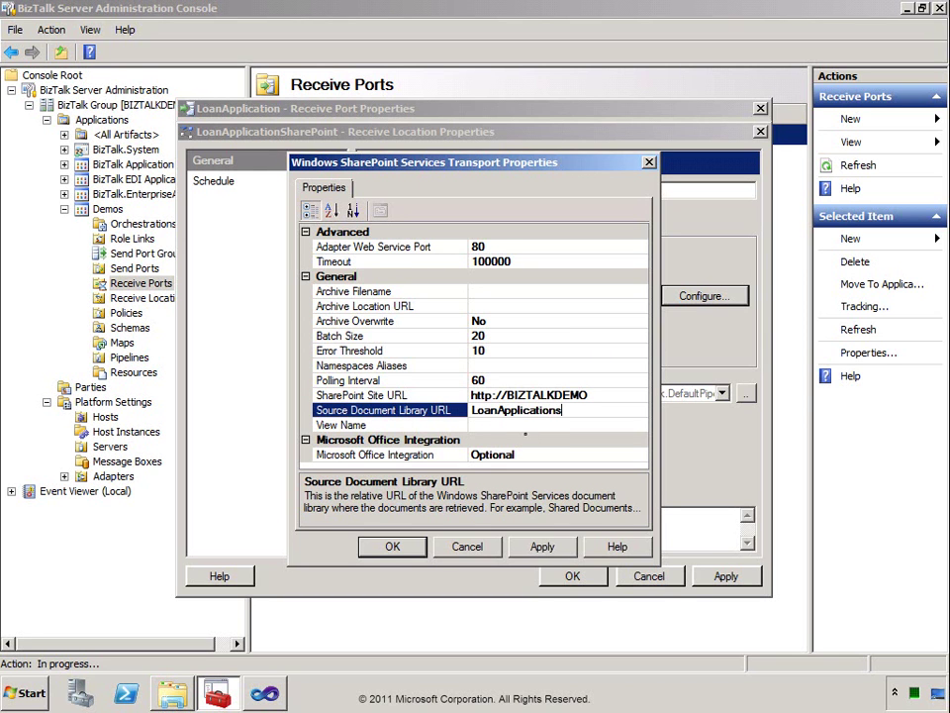
click(524, 430)
text(Evaluated)
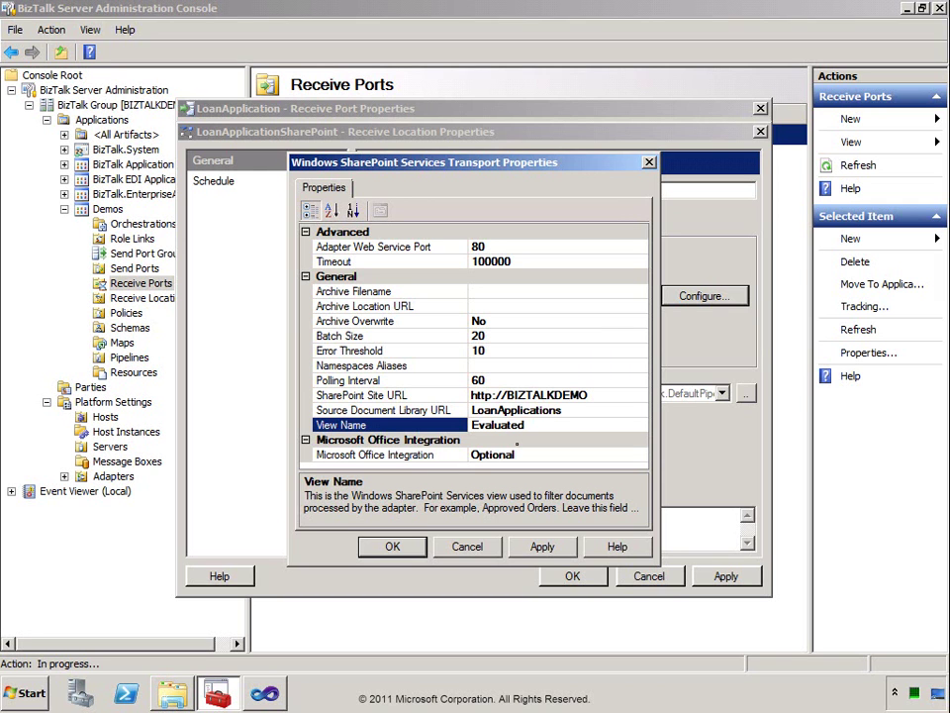
click(392, 547)
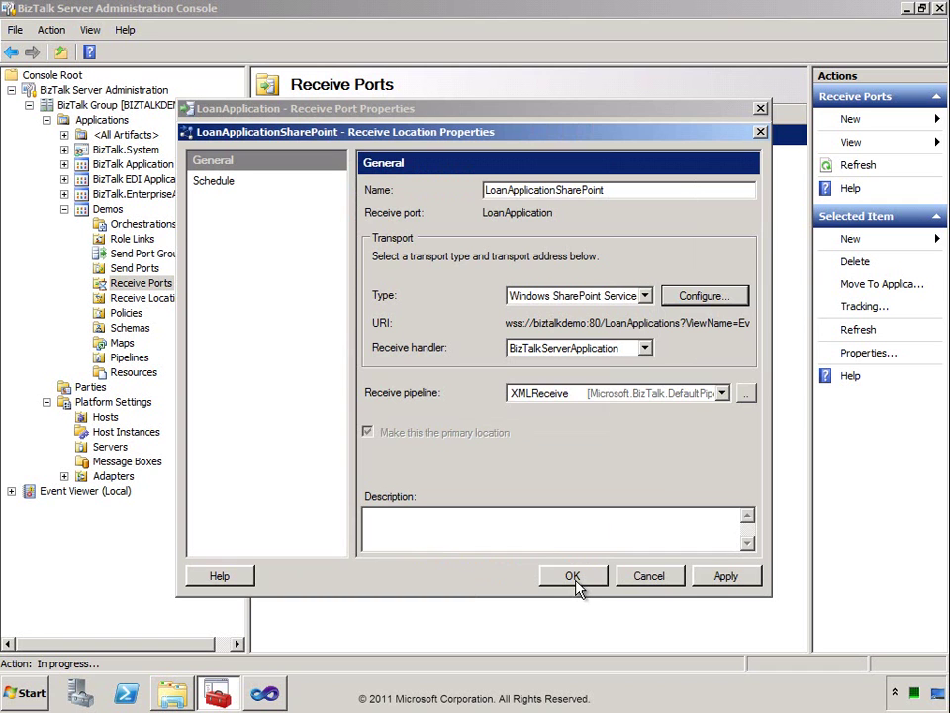
click(574, 582)
click(575, 554)
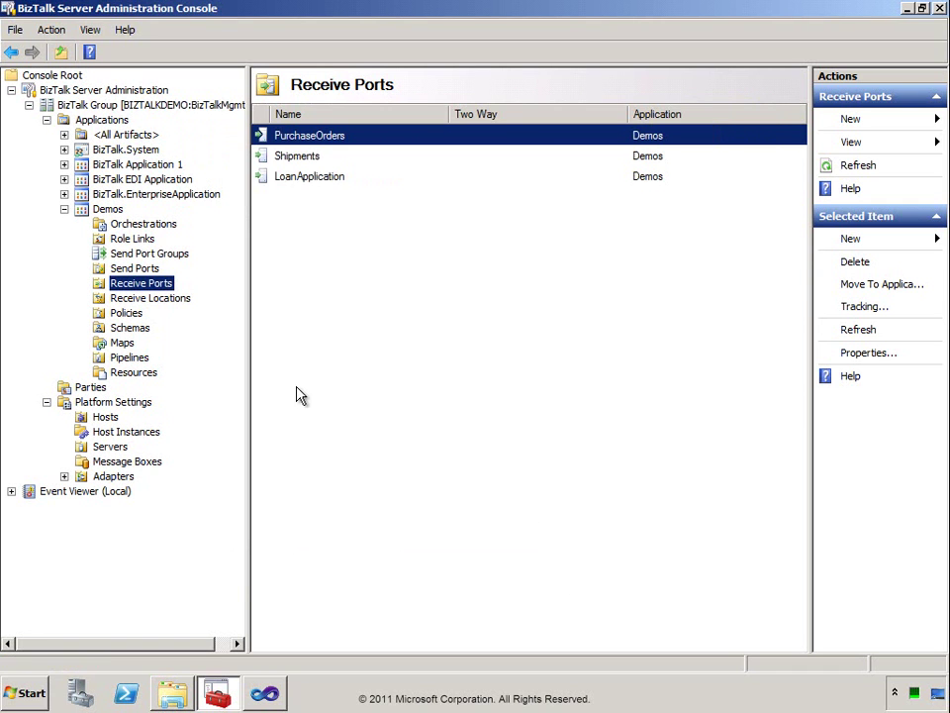
Show the Demos application's receive locations with the full names visible and enable LoanApplicationSharePoint.
click(104, 298)
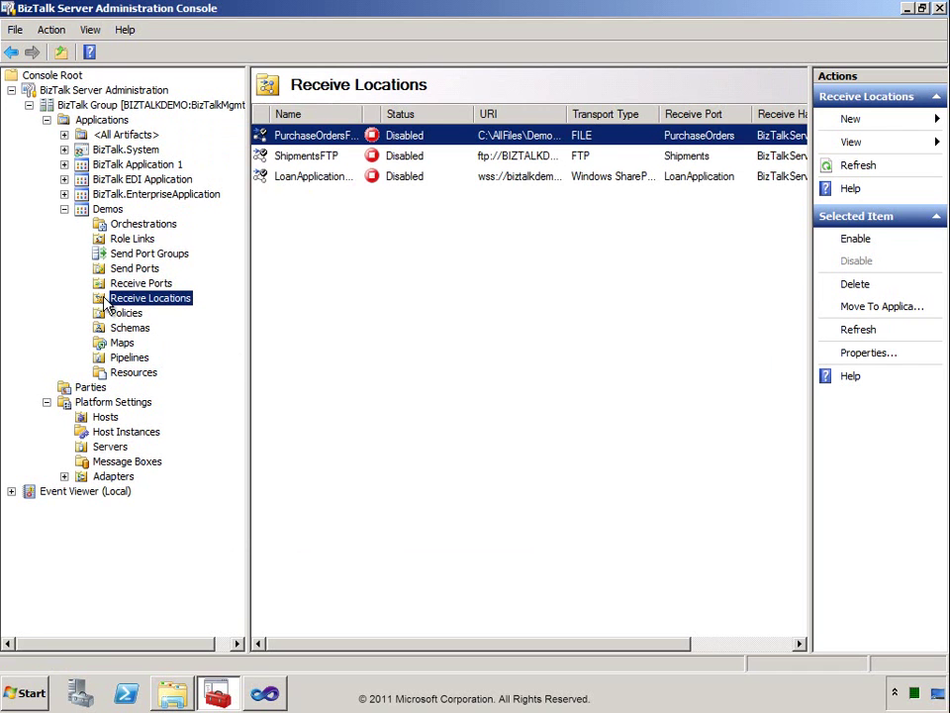
click(363, 117)
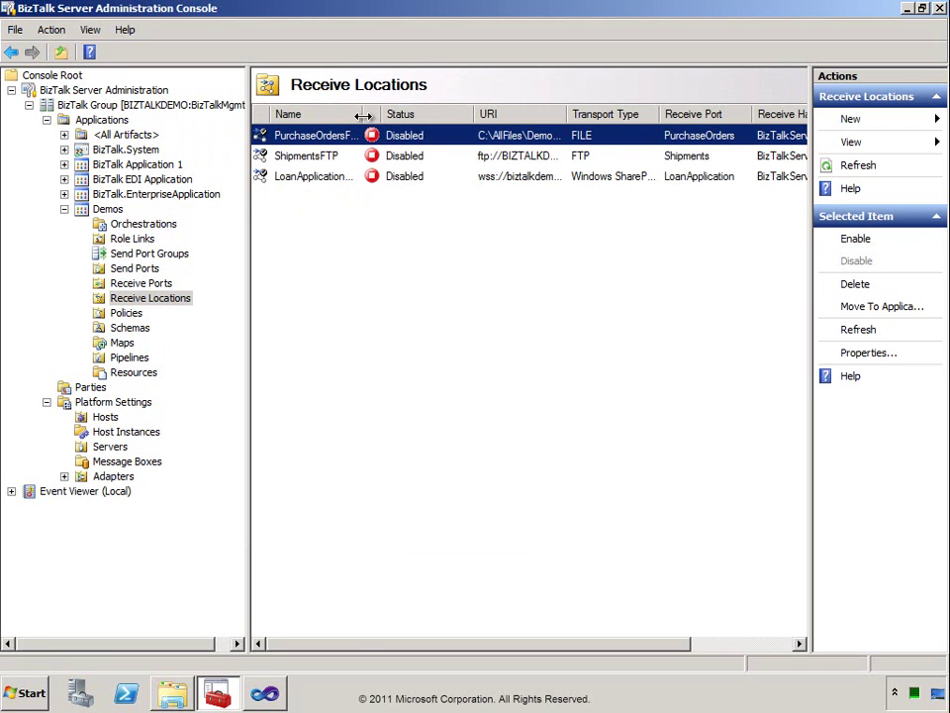
double_click(364, 117)
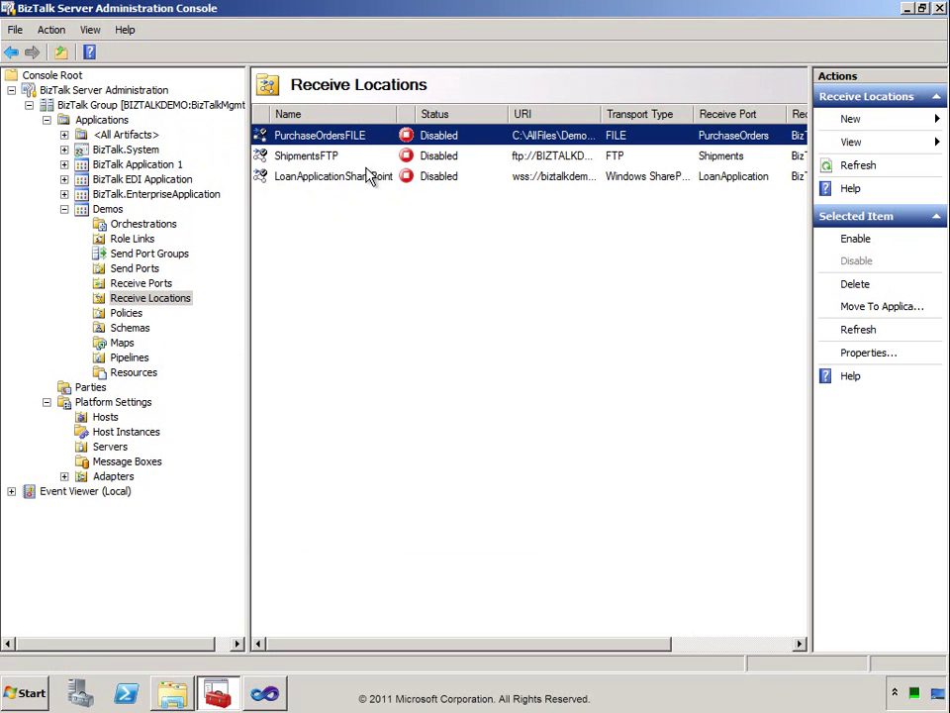
right_click(369, 180)
click(388, 188)
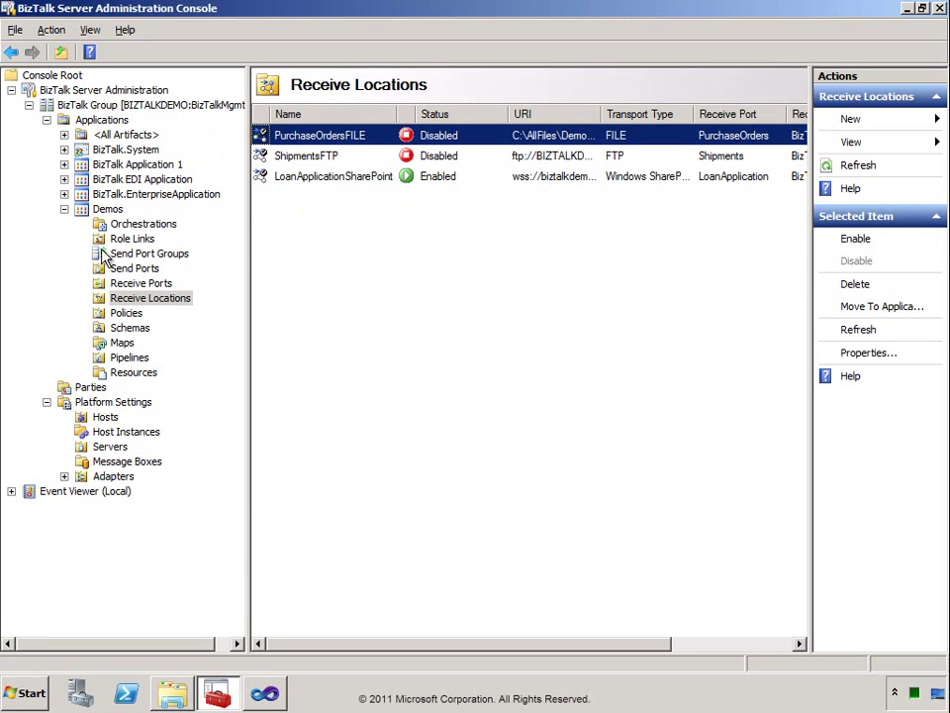
Create a static one-way send port named ProcessedLoanSharePoint in the Demos application, using the Windows SharePoint Services transport.
click(129, 268)
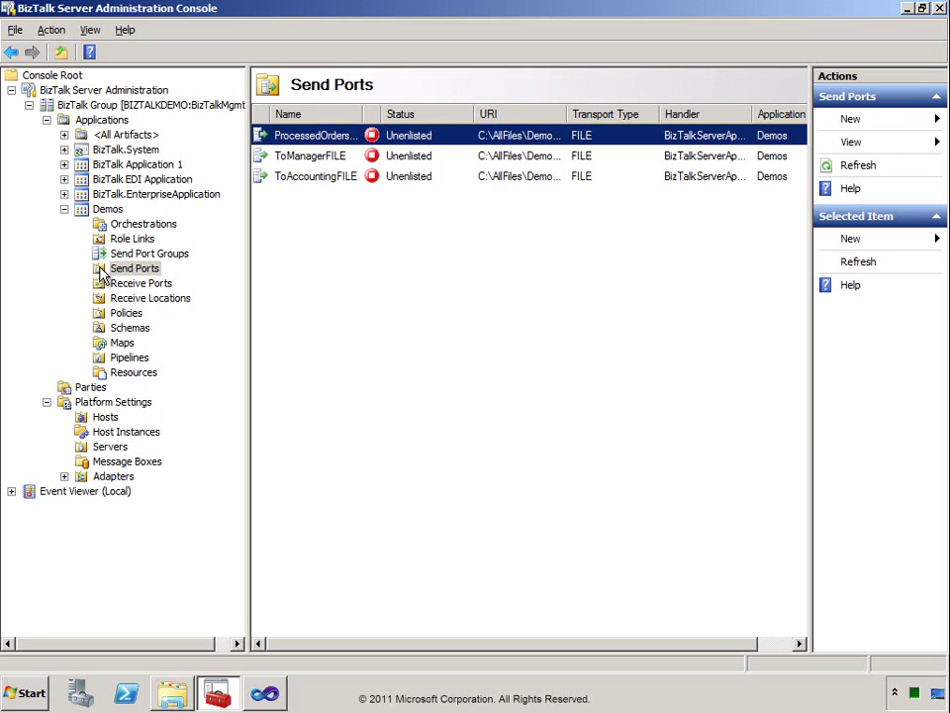
right_click(103, 274)
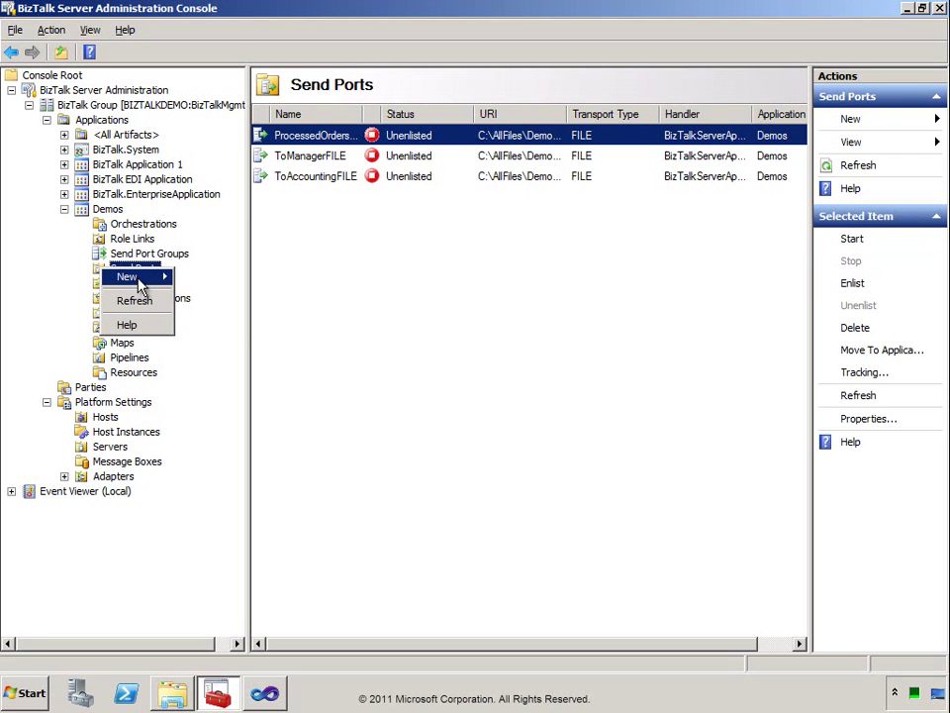
mouse_move(140, 286)
click(197, 281)
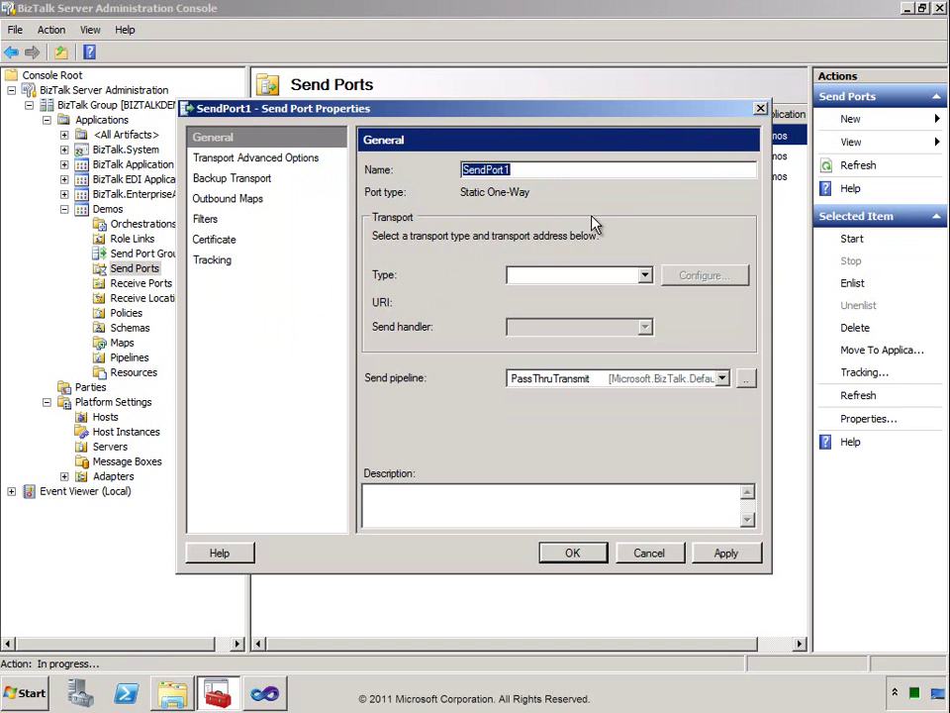
text(Processed)
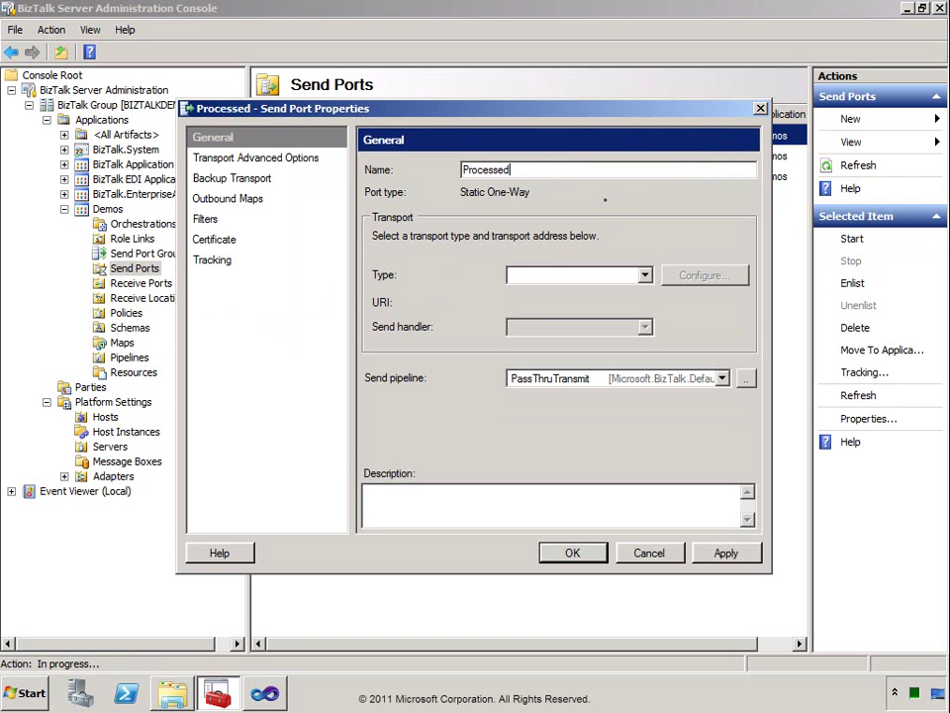
text(LoanSharePoint)
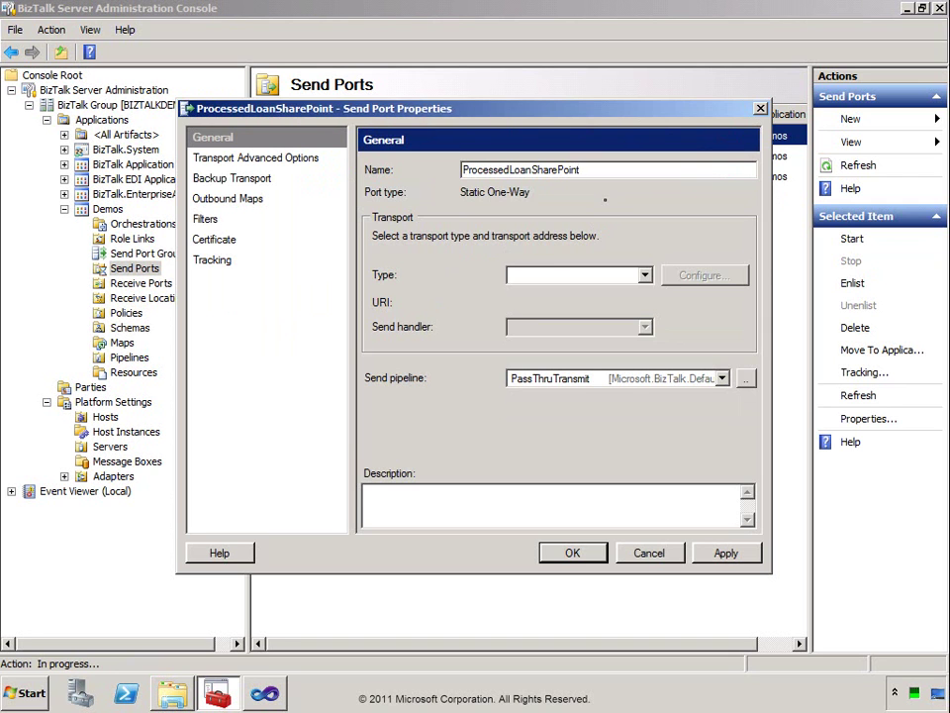
click(644, 275)
scroll(669, 311, down, 3)
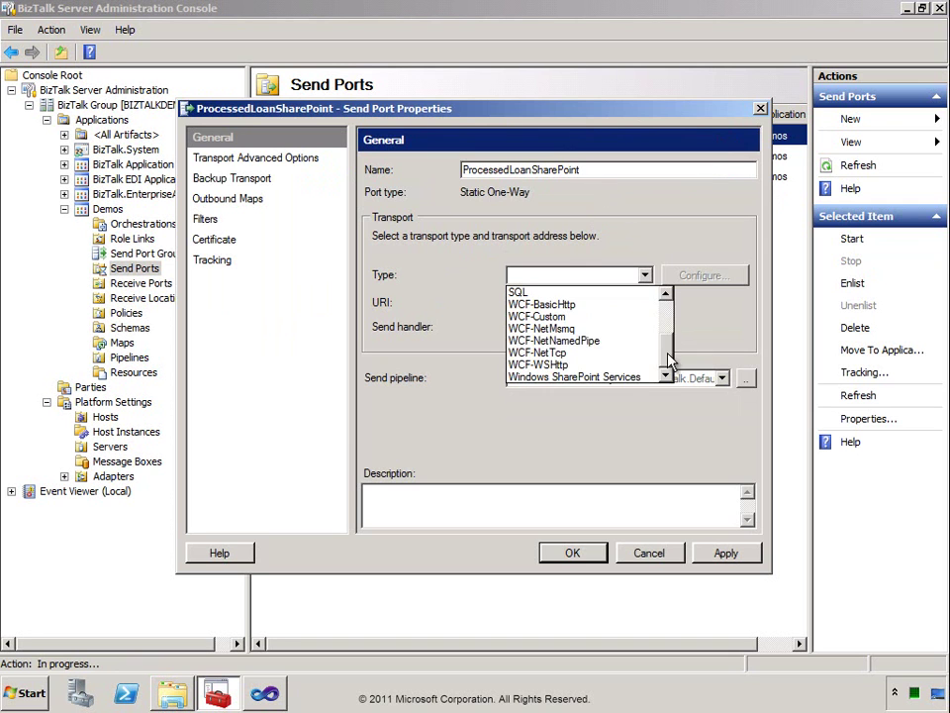
click(540, 376)
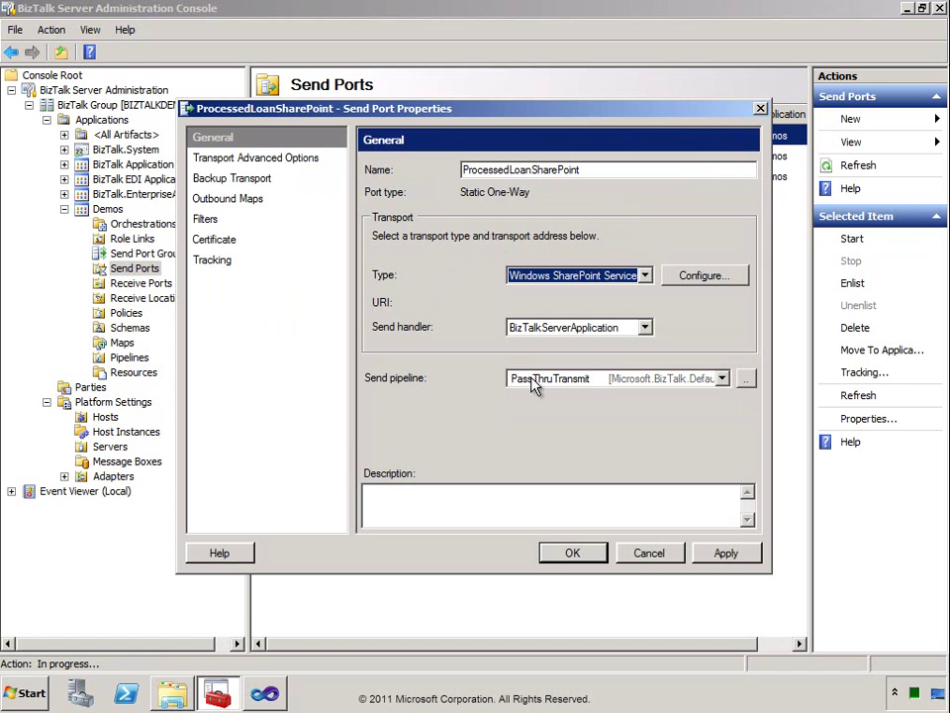
click(696, 279)
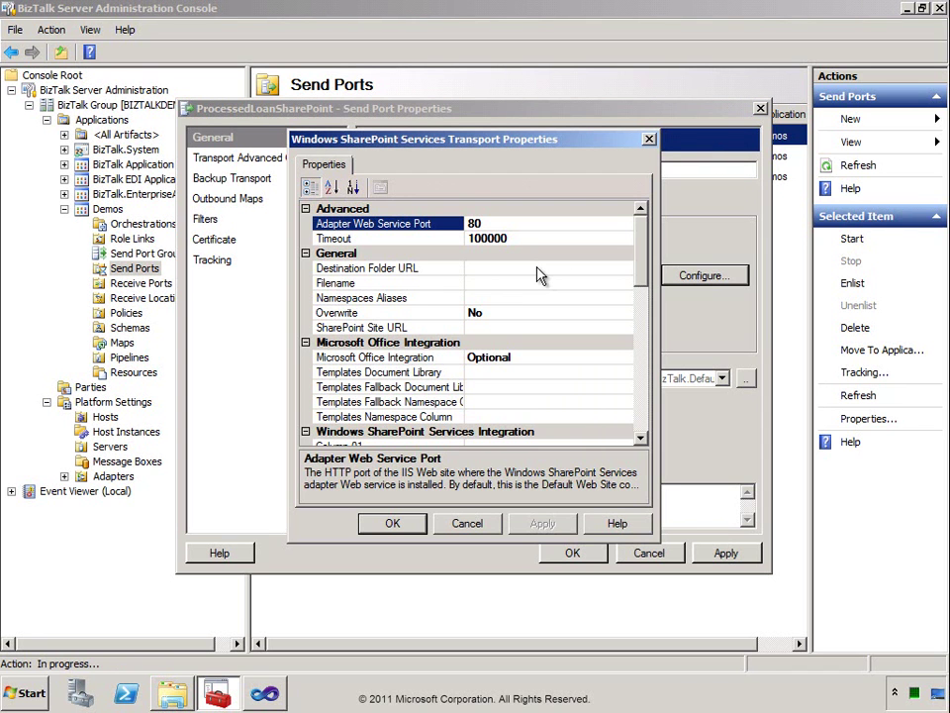
click(539, 268)
text(Pro)
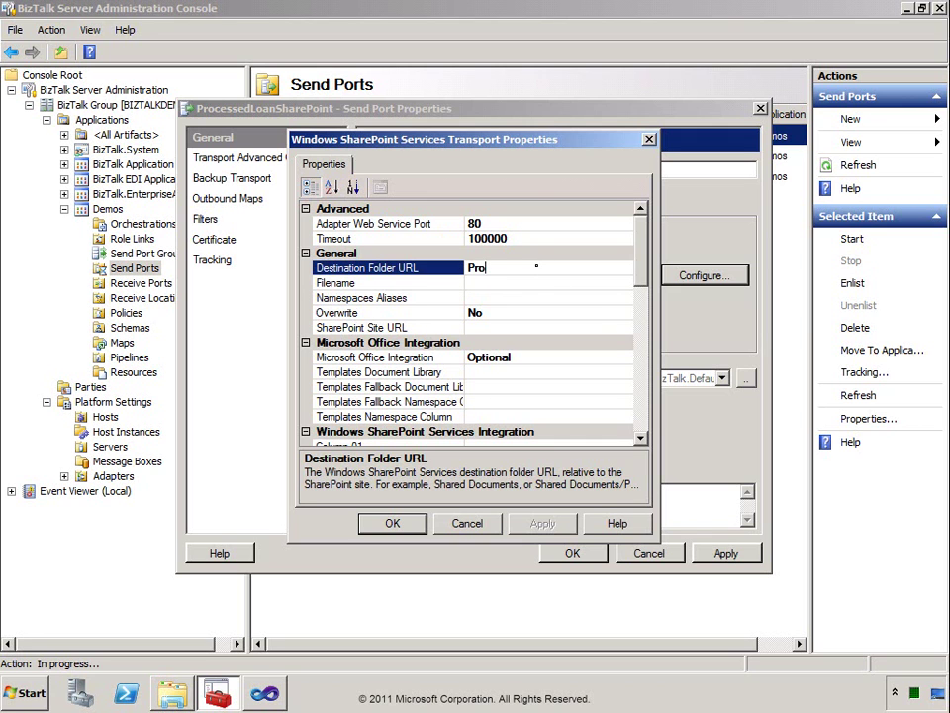
text(cessedLoans)
click(441, 286)
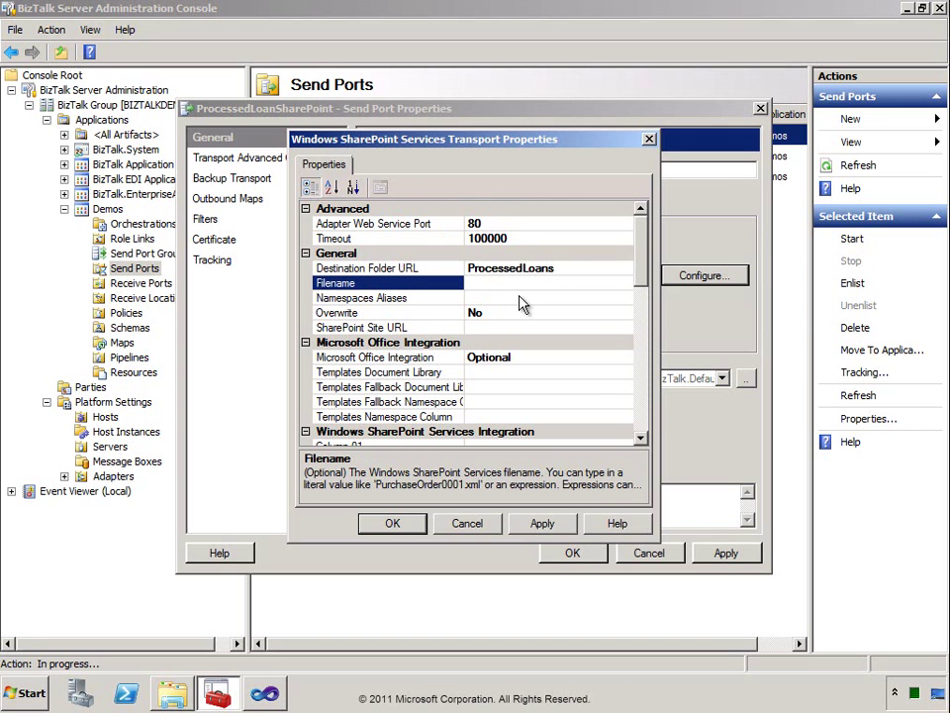
text(Loan%MessageID)
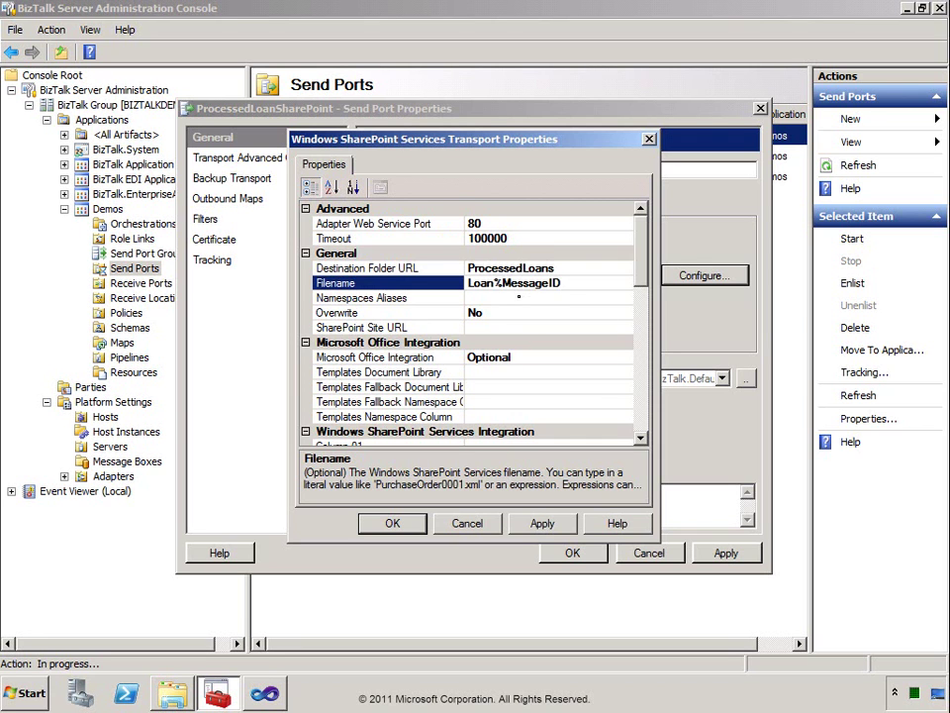
text(%.xml)
click(516, 327)
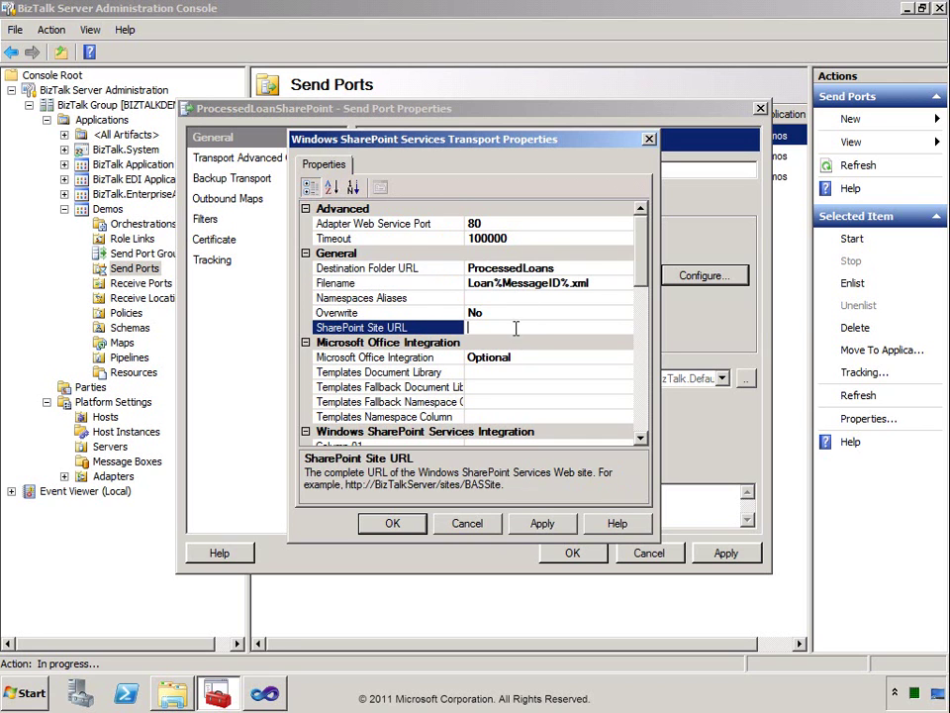
text(http://BIZTALKDEMO)
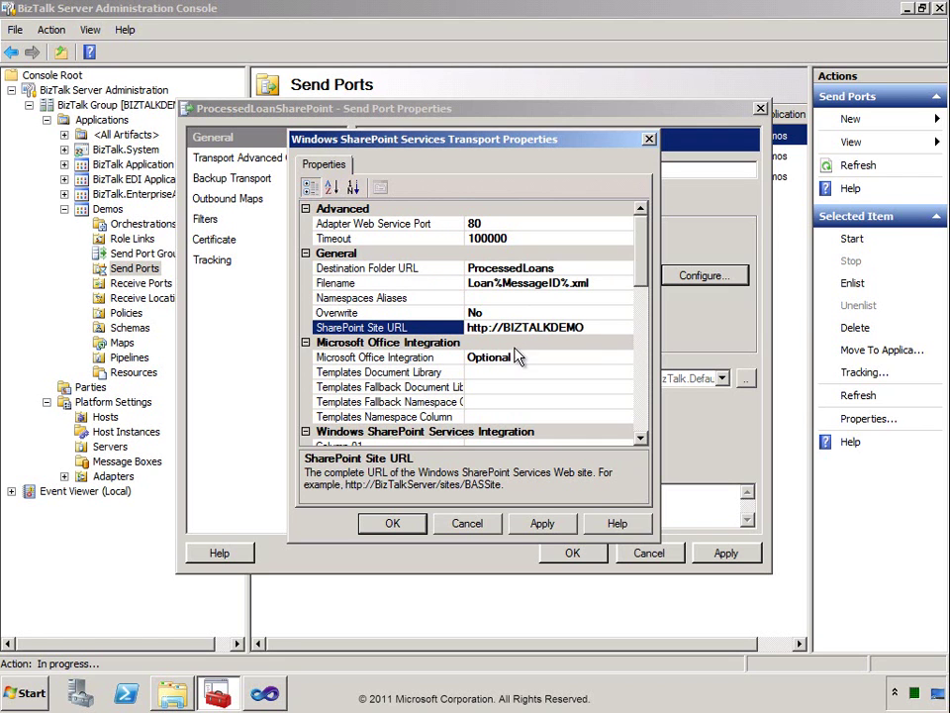
click(392, 525)
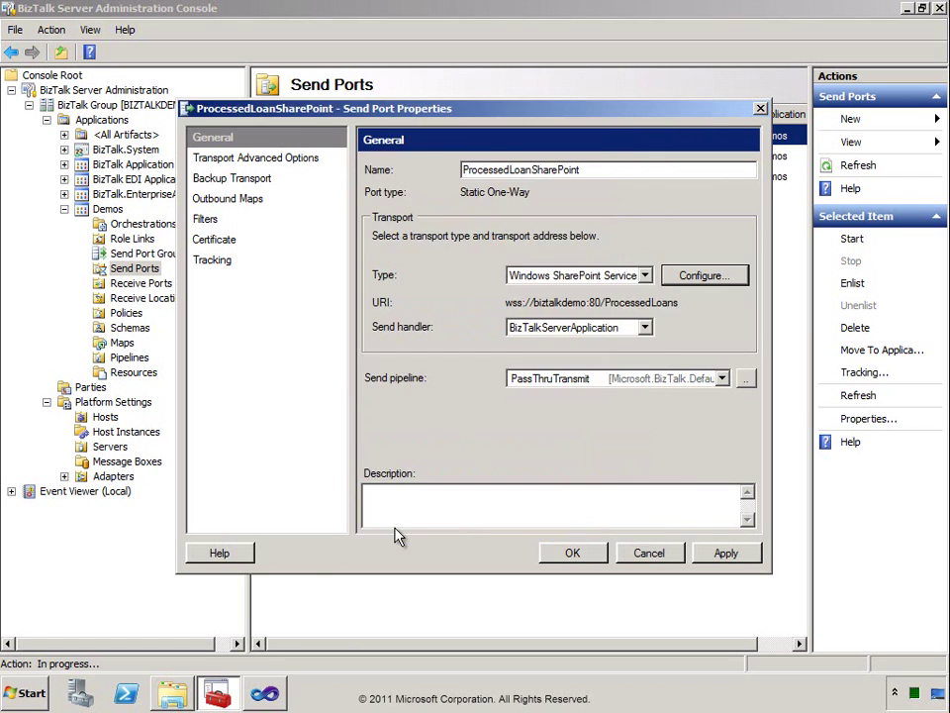
Add the filter BTS.ReceivePortName == LoanApplication to the ProcessedLoanSharePoint send port and save the port.
click(210, 220)
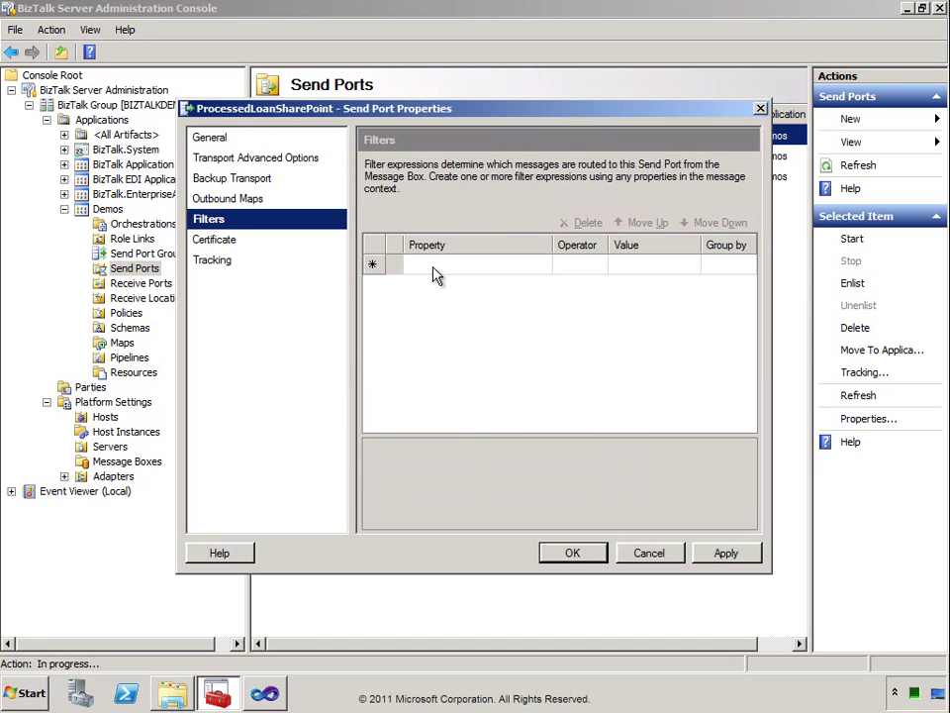
click(433, 269)
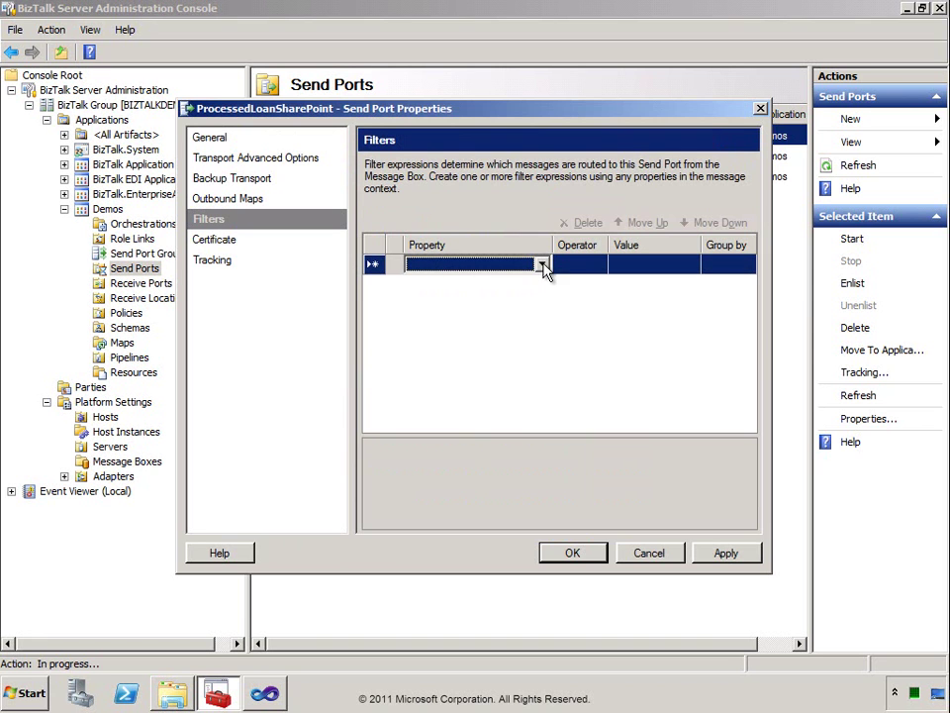
click(543, 265)
scroll(542, 267, down, 10)
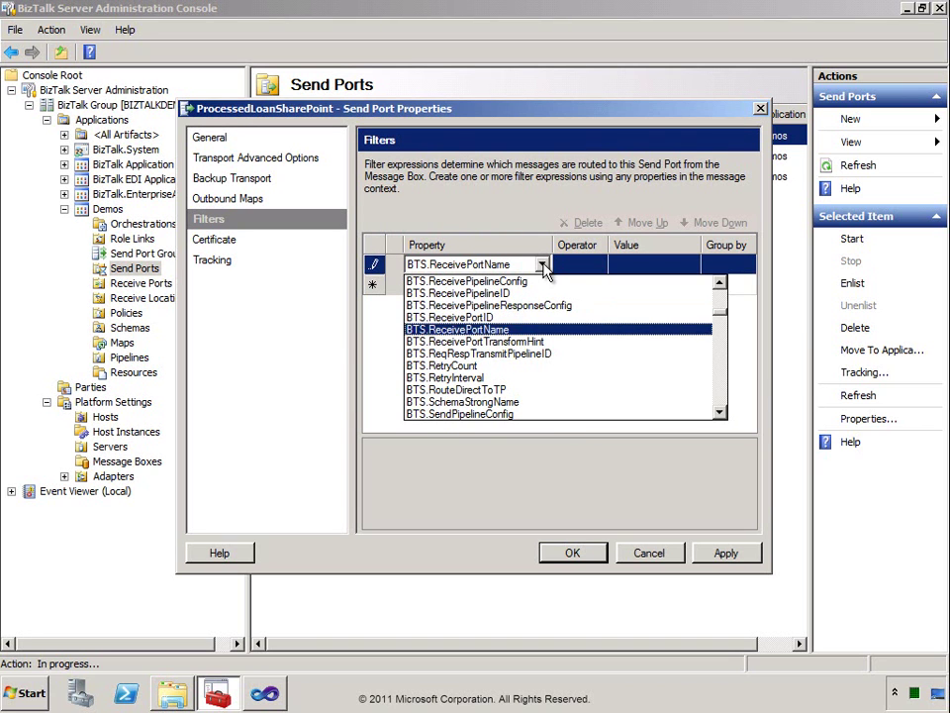
key(Return)
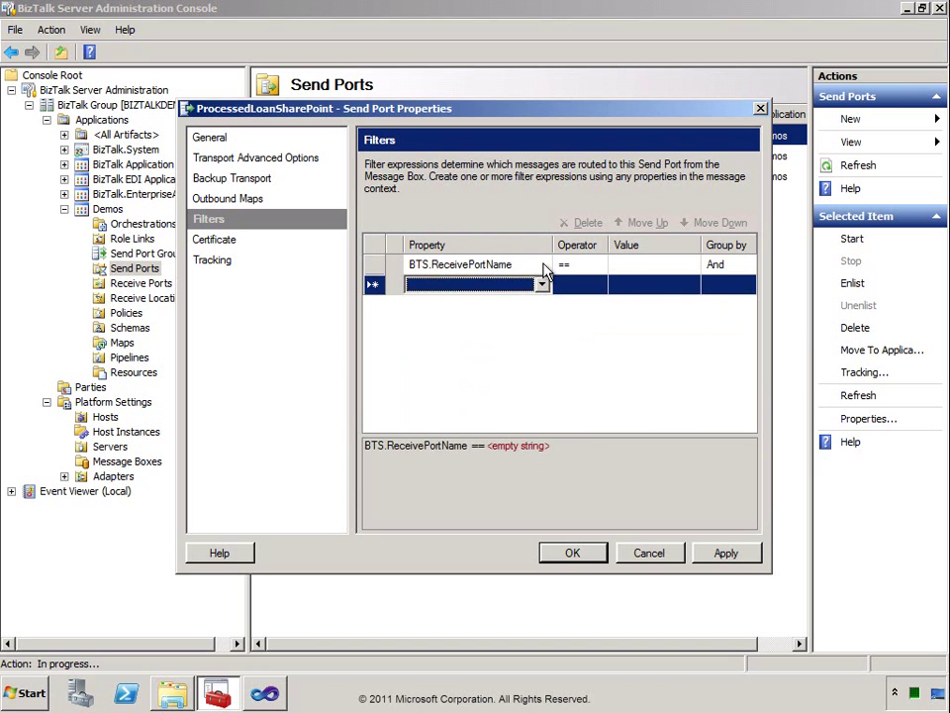
click(620, 263)
click(621, 263)
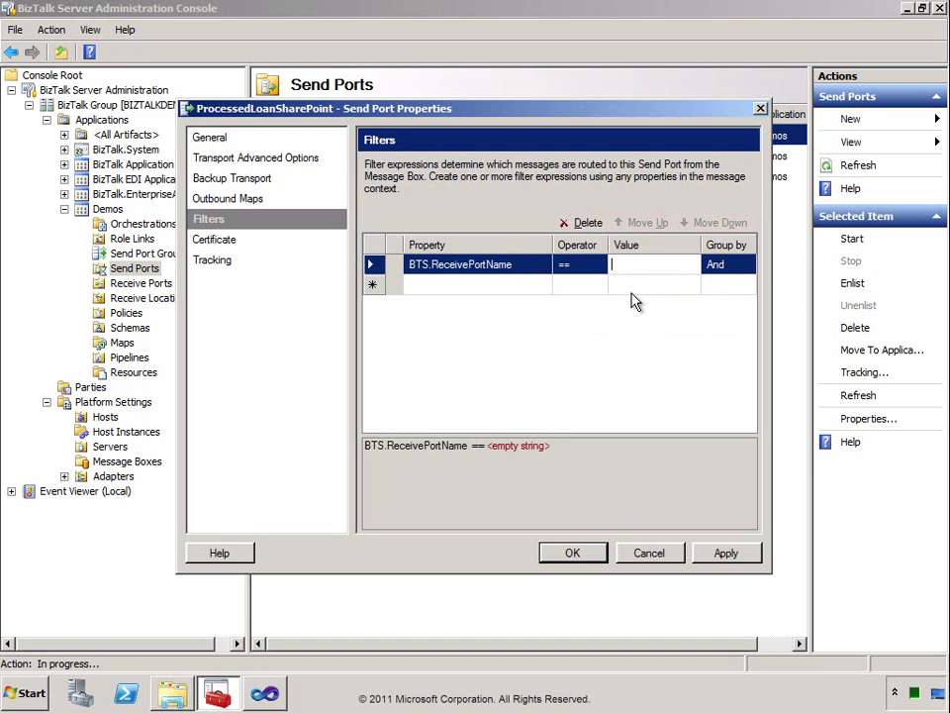
text(LoanApplication)
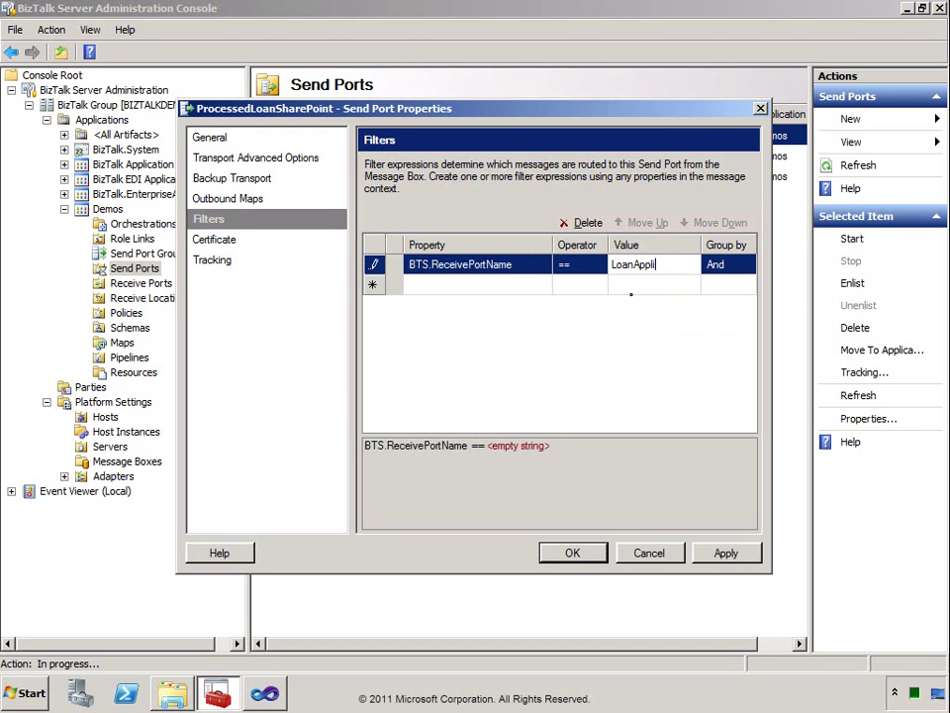
click(569, 552)
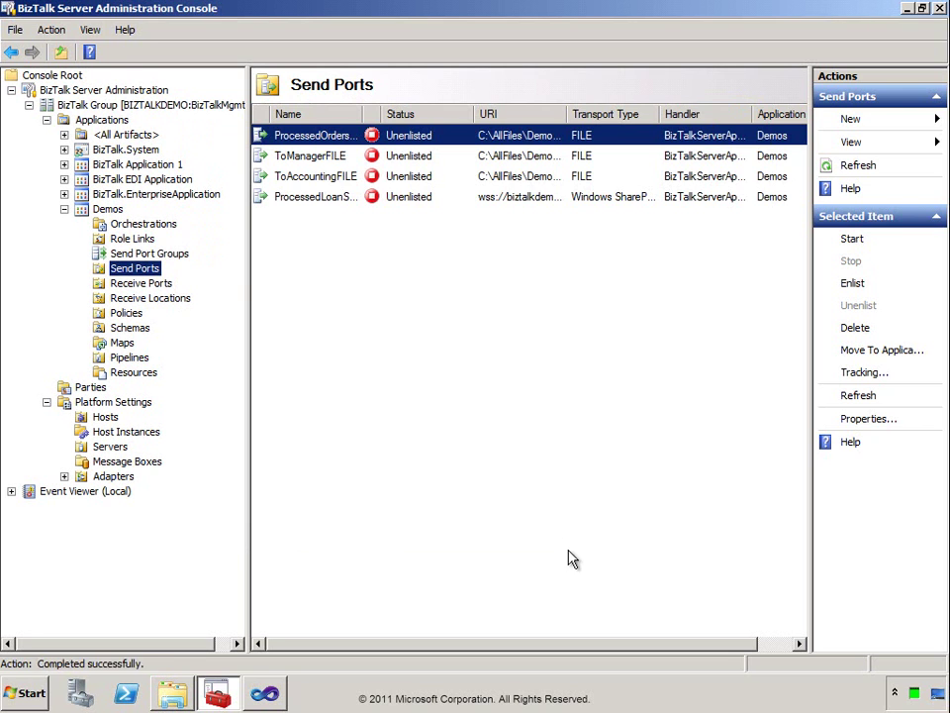
Show the full send port names and start the ProcessedLoanSharePoint send port.
double_click(362, 113)
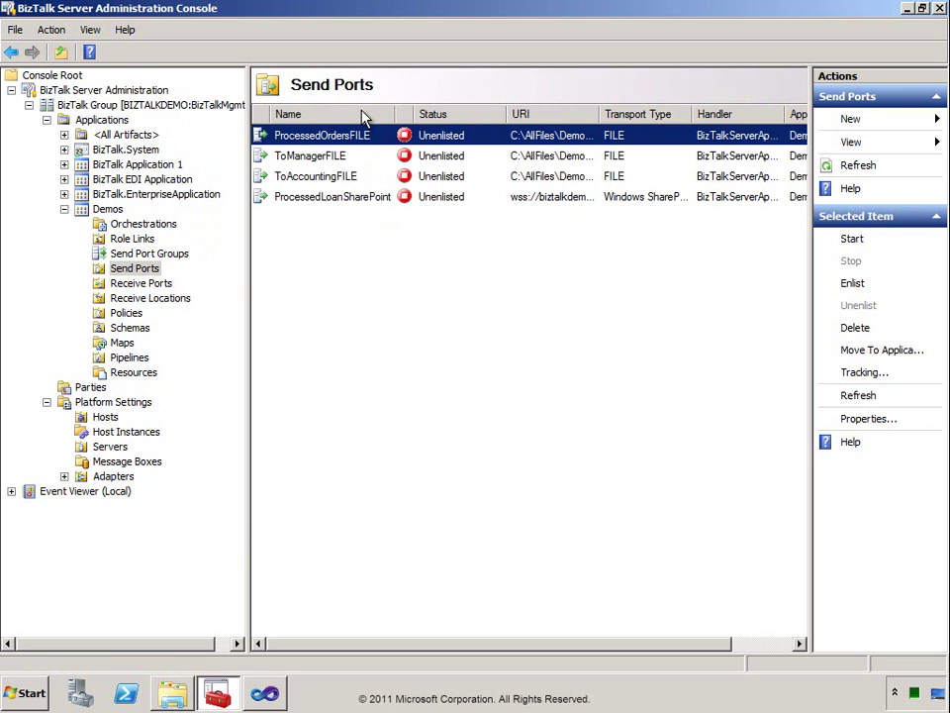
right_click(366, 200)
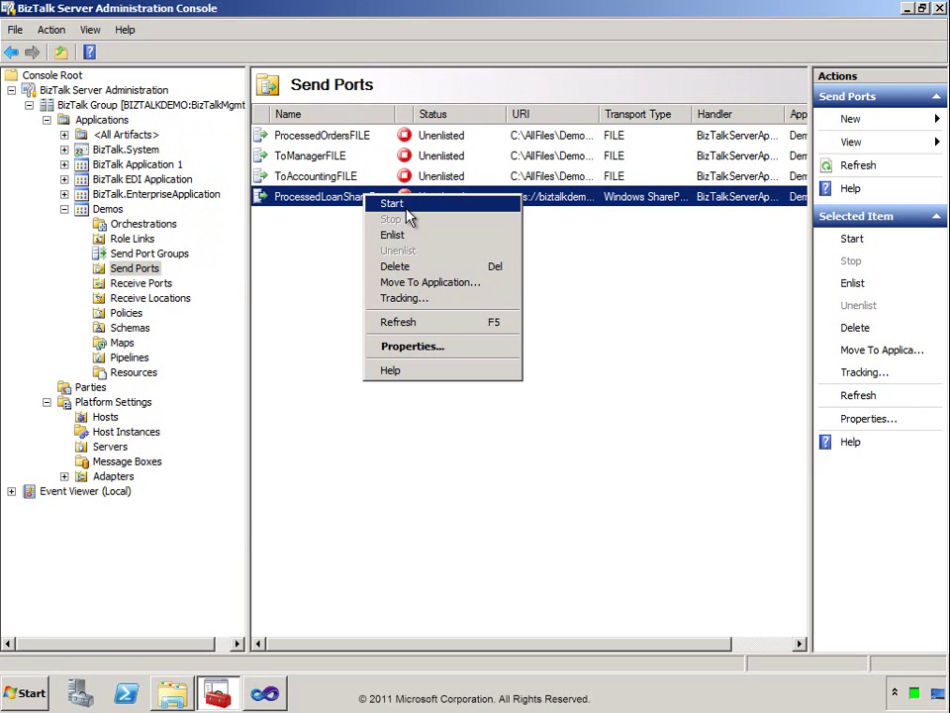
click(401, 205)
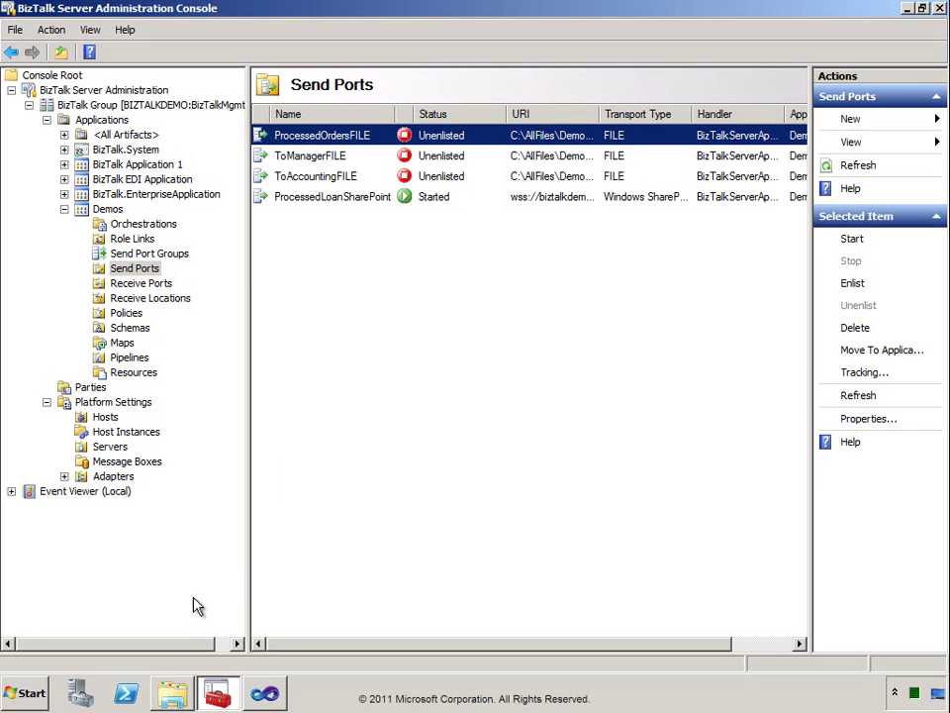
Switch to Windows Explorer, run startBtServices.cmd from the AllFiles folder and dismiss its console once it finishes.
click(175, 696)
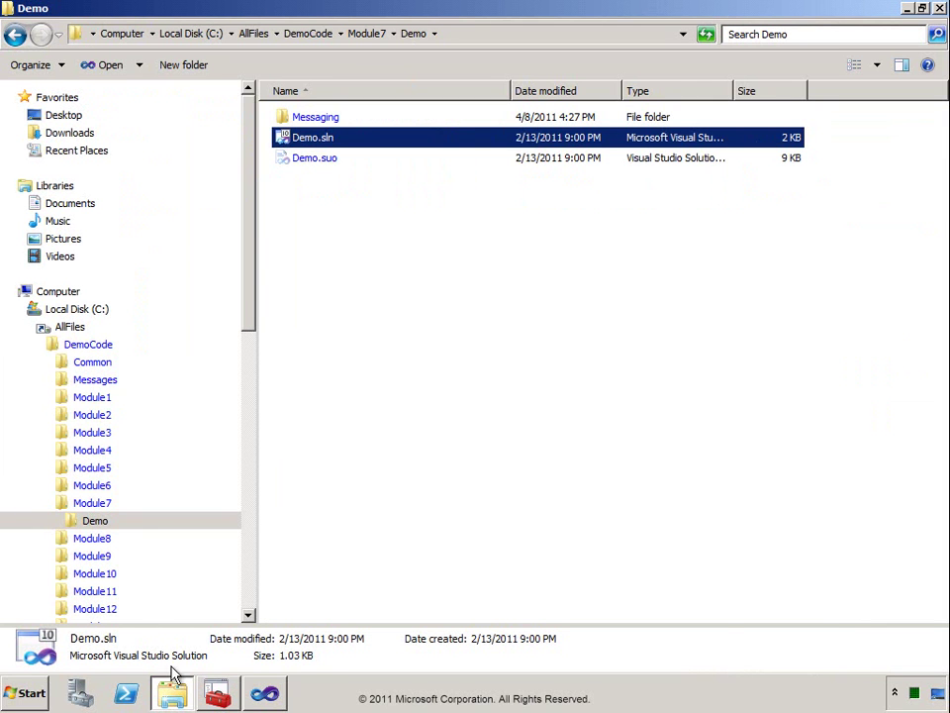
click(68, 333)
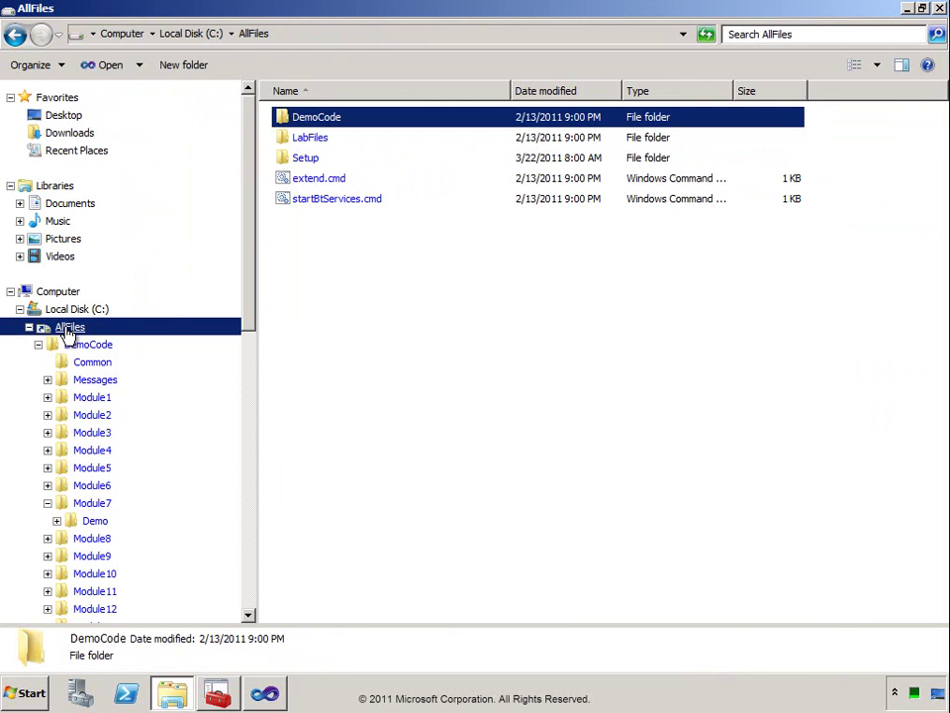
double_click(291, 201)
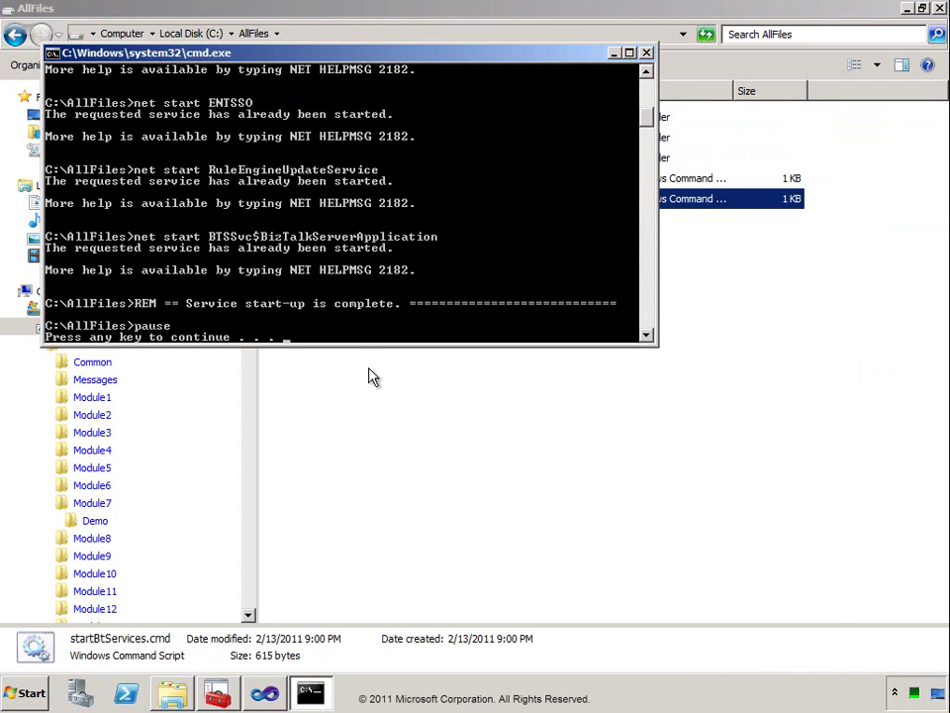
key(Return)
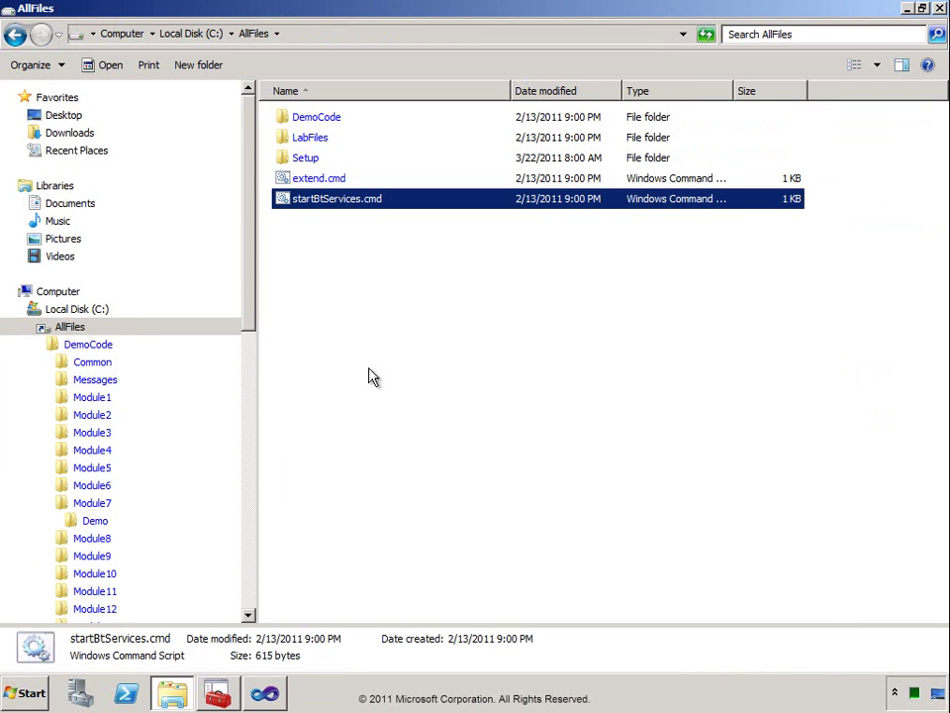
Switch to Internet Explorer and open LoanApp-200000 from the LoanApplications library in InfoPath.
click(30, 699)
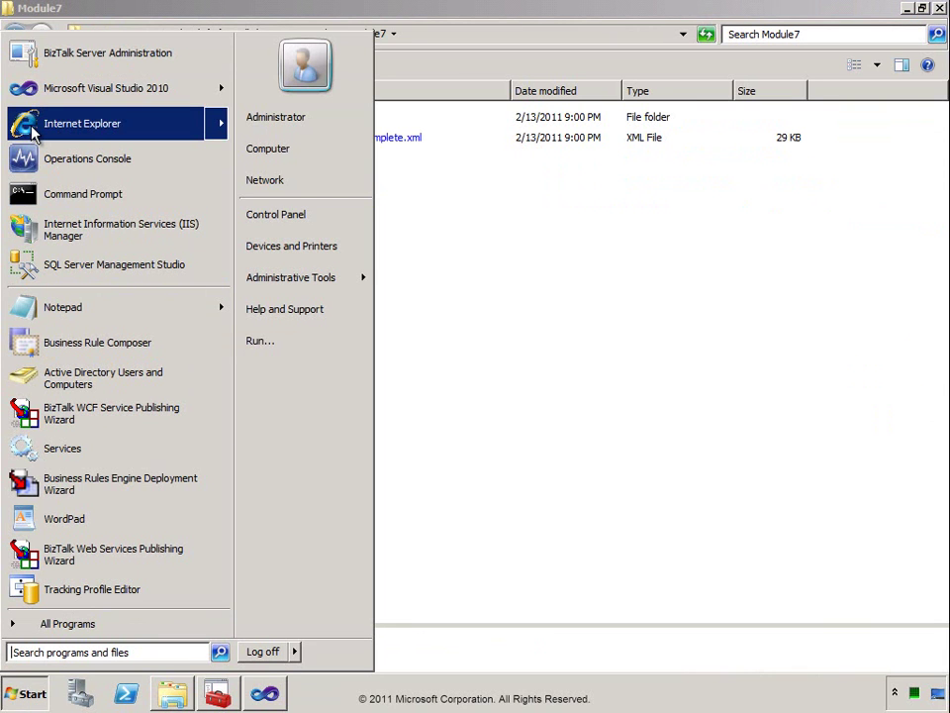
click(32, 125)
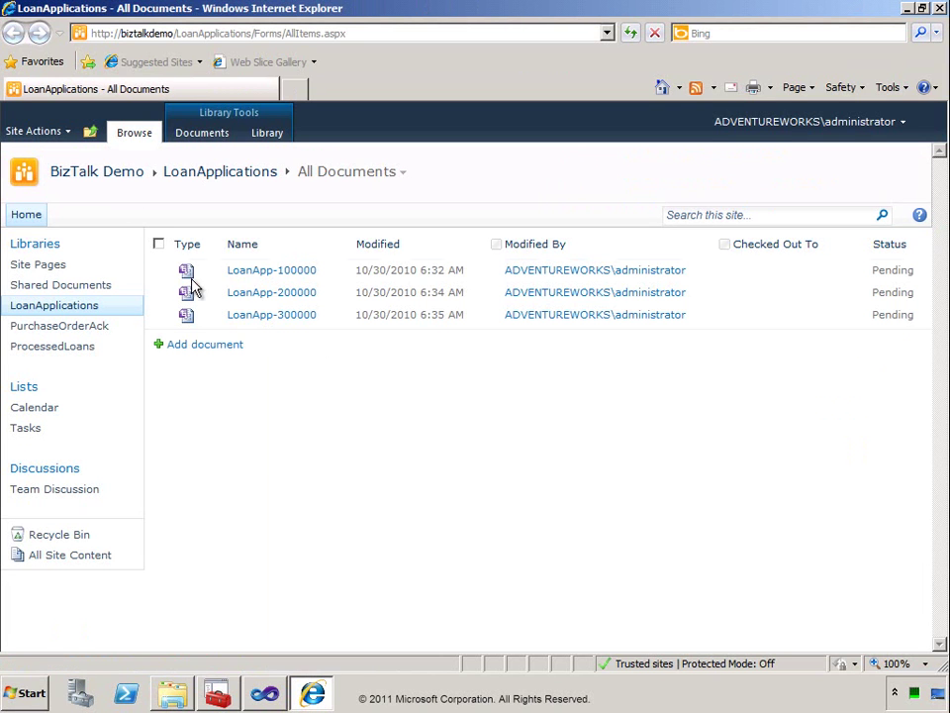
click(248, 299)
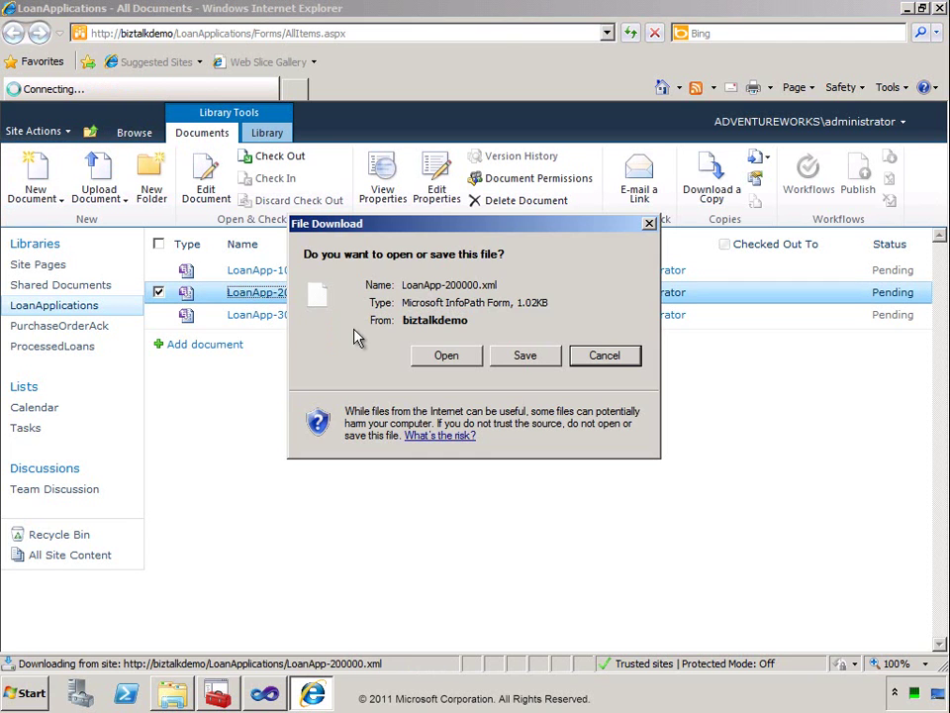
click(448, 355)
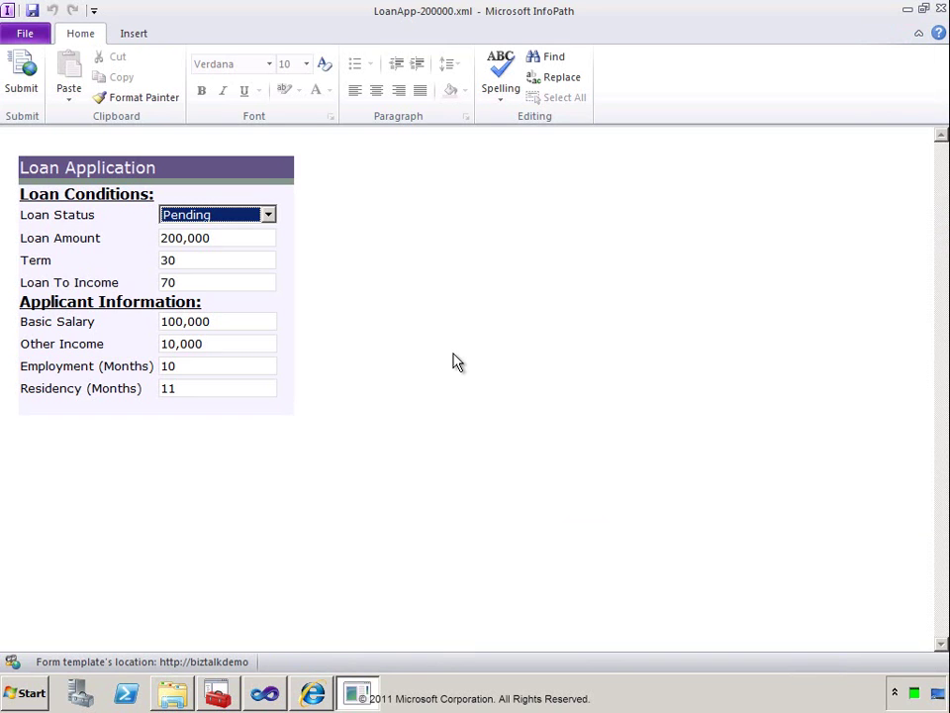
Set the form's Loan Status to Approved and submit the loan application.
click(268, 215)
click(243, 253)
click(24, 69)
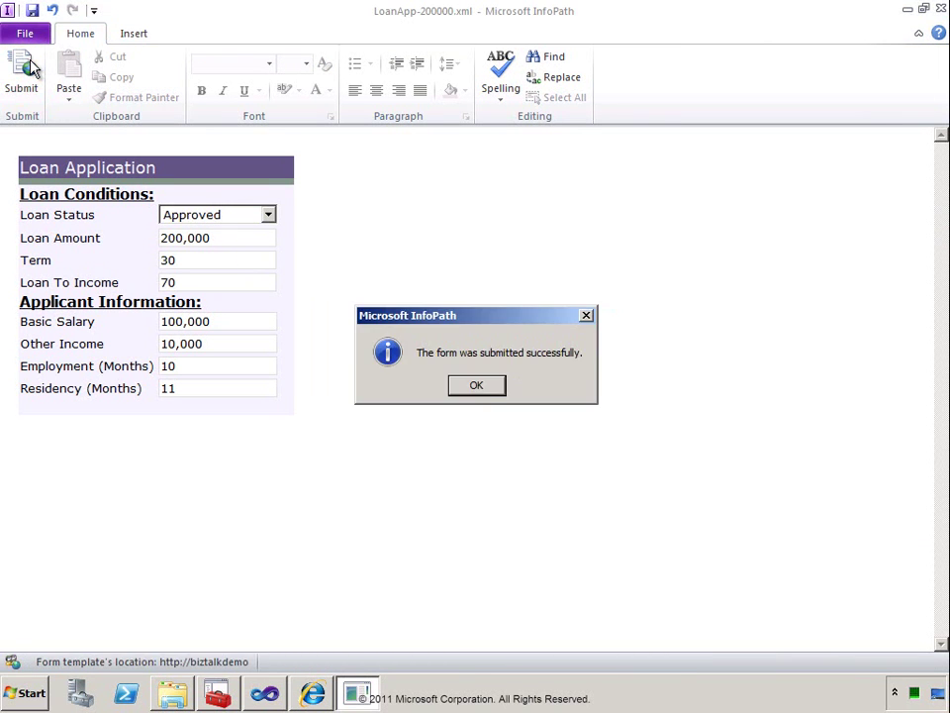
click(475, 387)
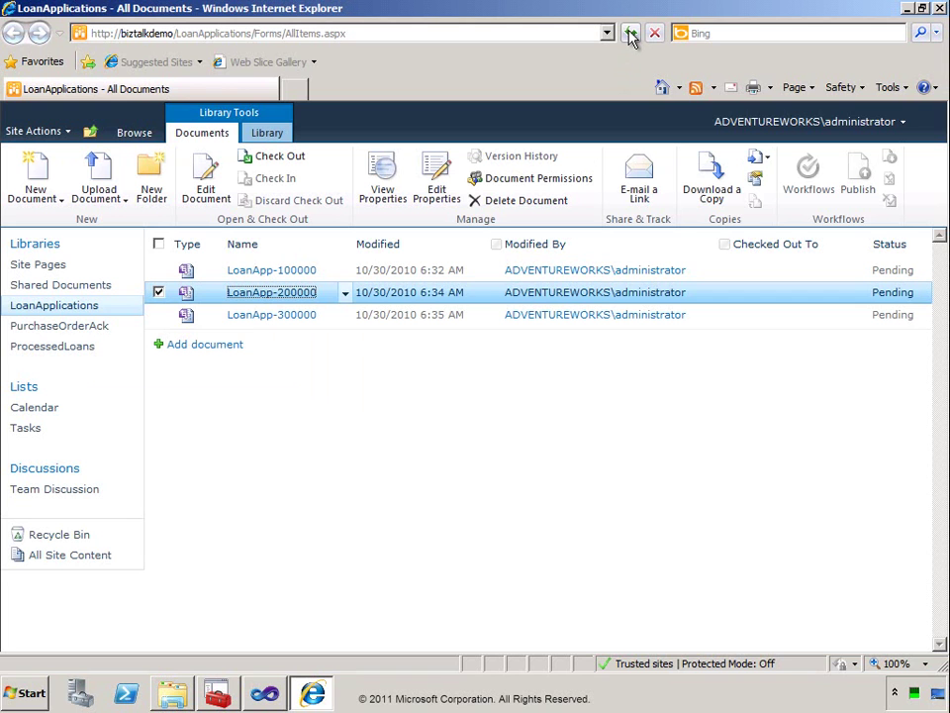
Refresh the LoanApplications library to check whether LoanApp-200000 was picked up, and check the ProcessedLoans library for the routed document.
click(630, 35)
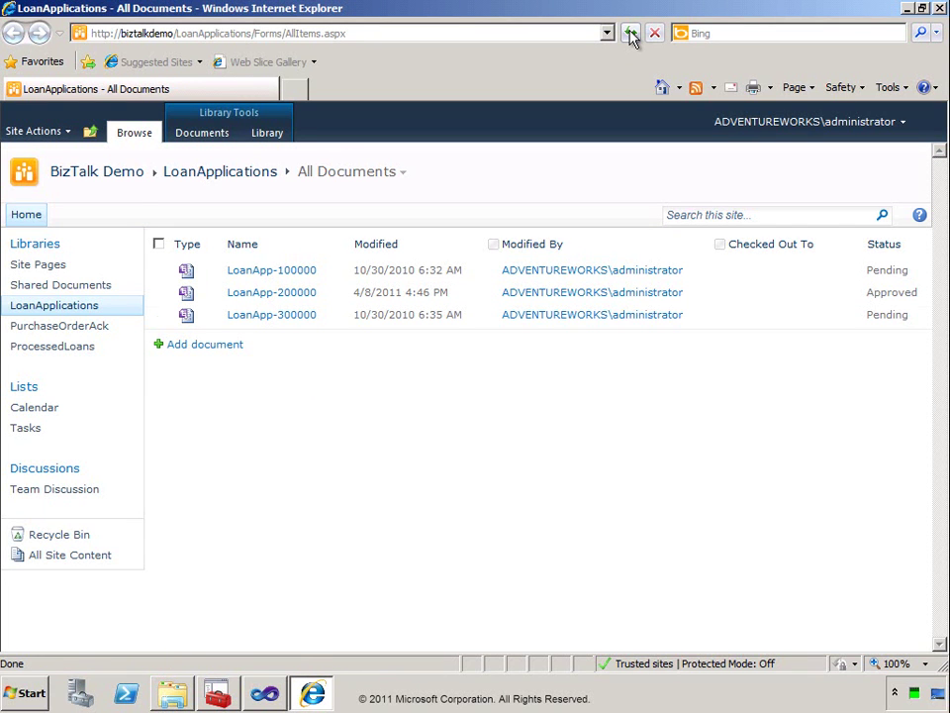
click(631, 34)
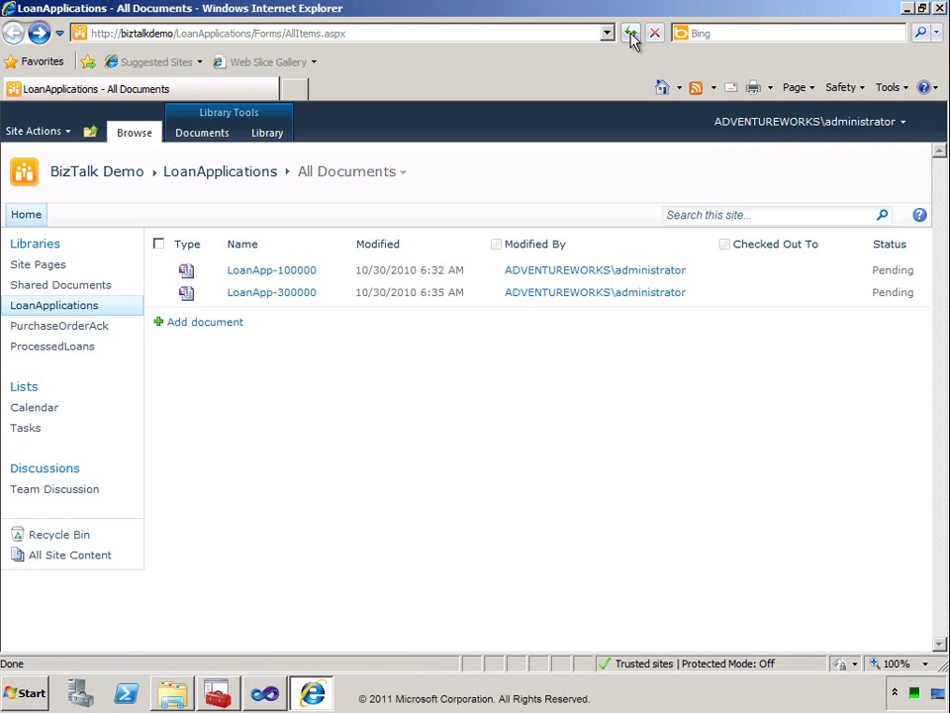
click(49, 347)
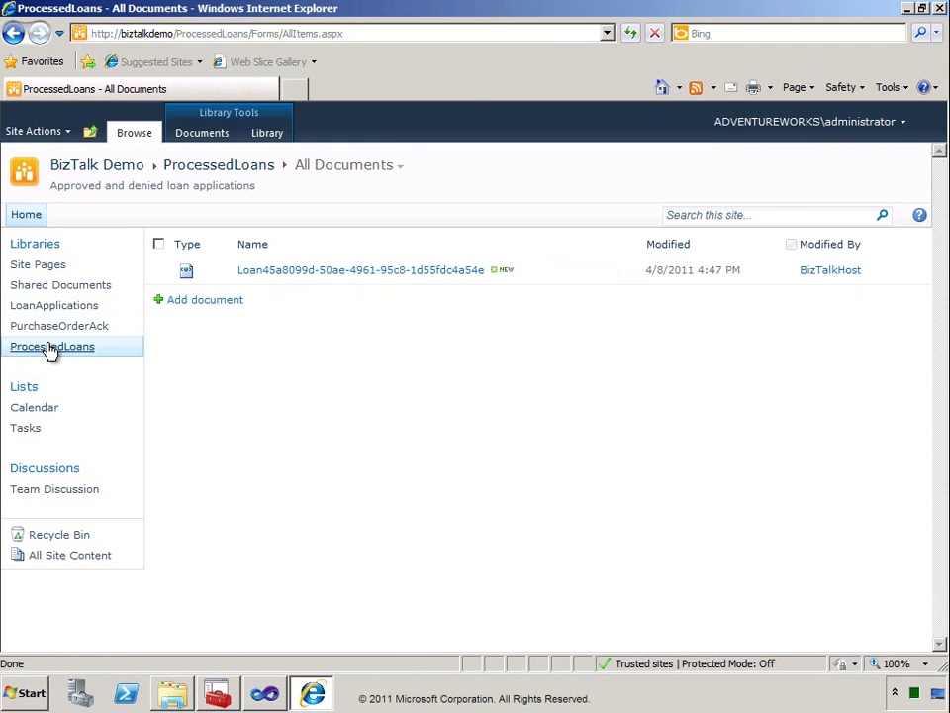